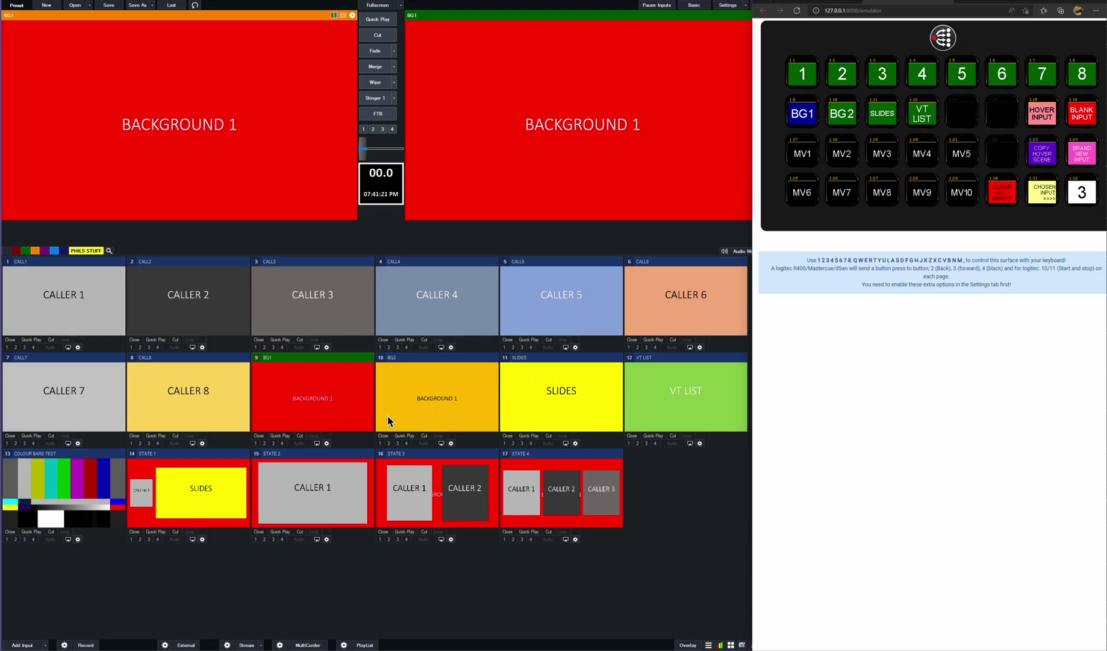
- Preview the STATE 1, 2, 3 and 4 scenes in turn, ending on STATE 4 with Callers 1–3
click(230, 481)
click(290, 494)
click(430, 498)
click(576, 493)
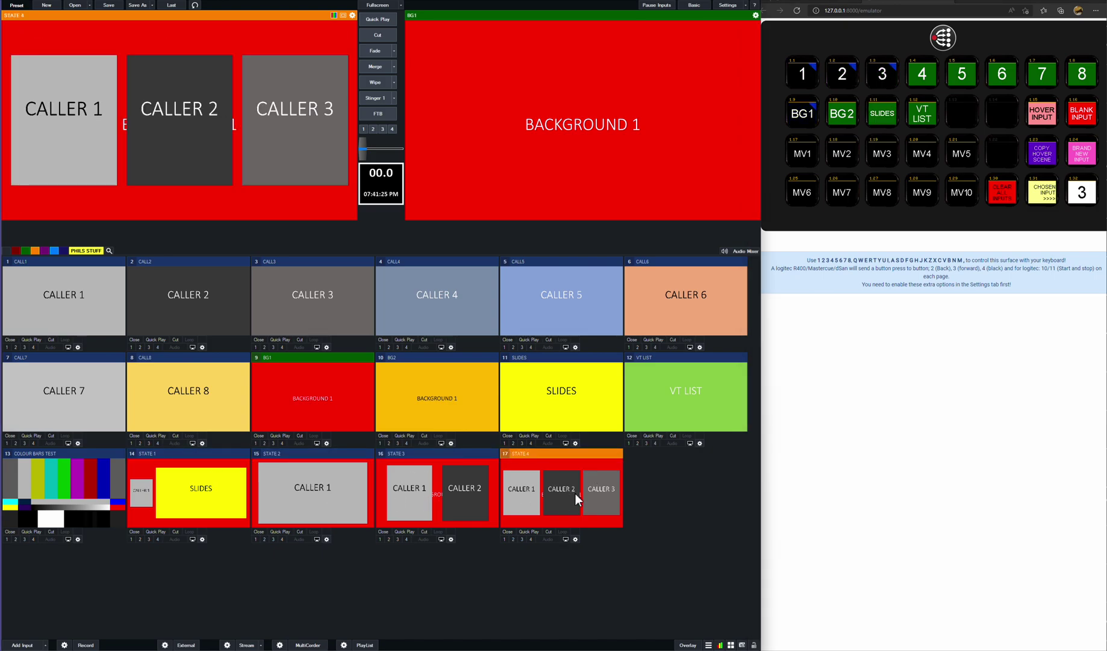
click(228, 489)
click(298, 489)
click(212, 494)
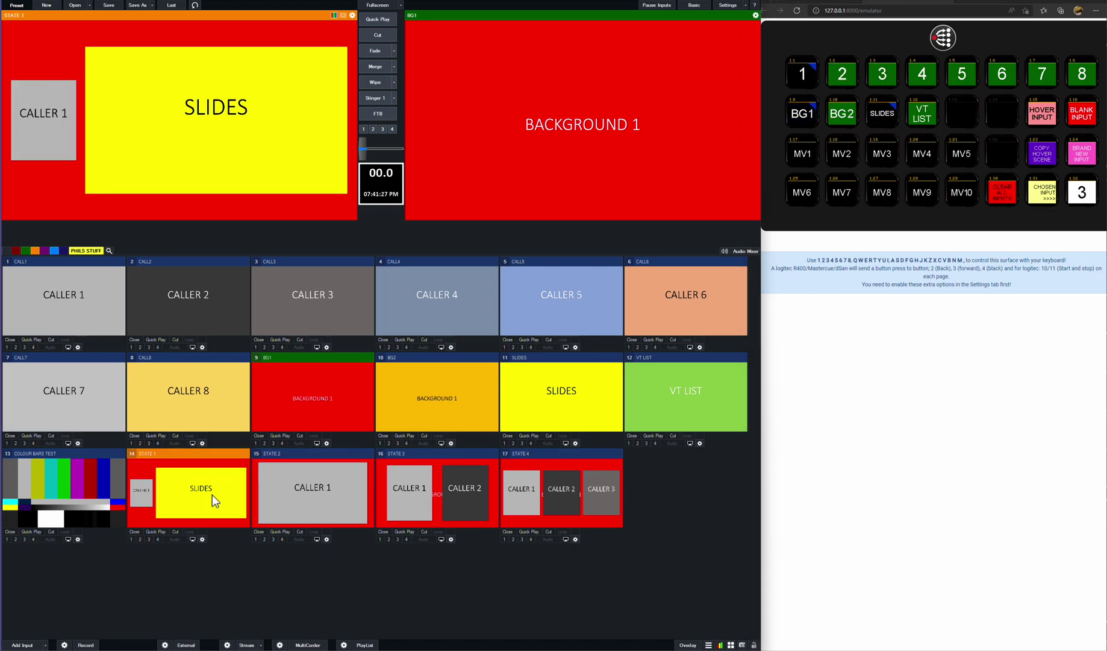
click(309, 498)
click(404, 497)
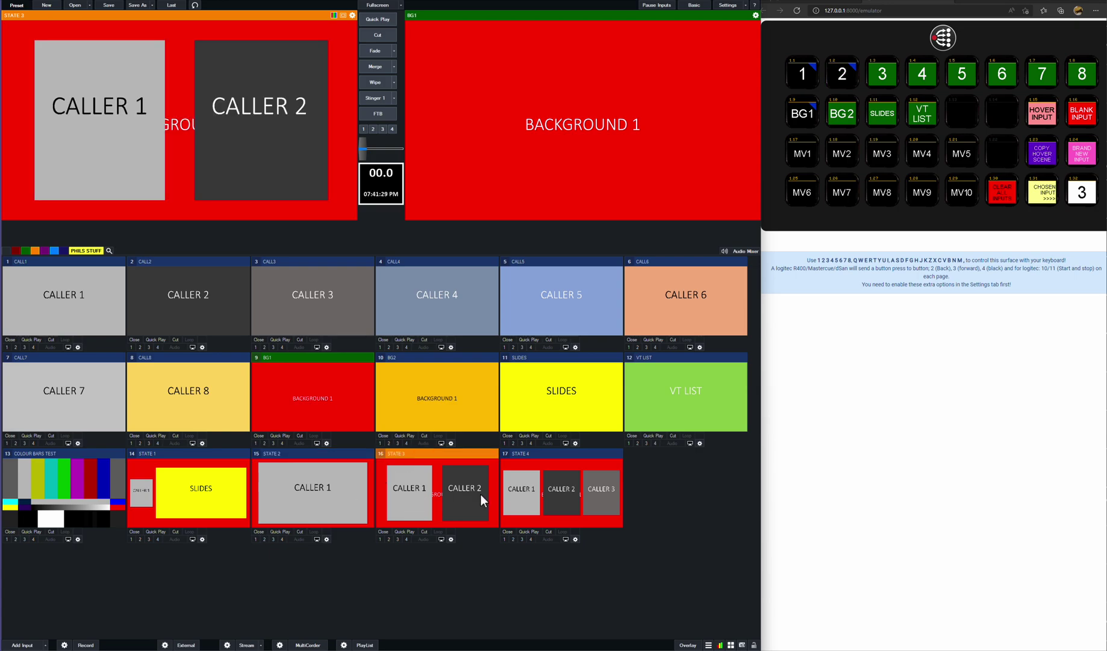
click(540, 502)
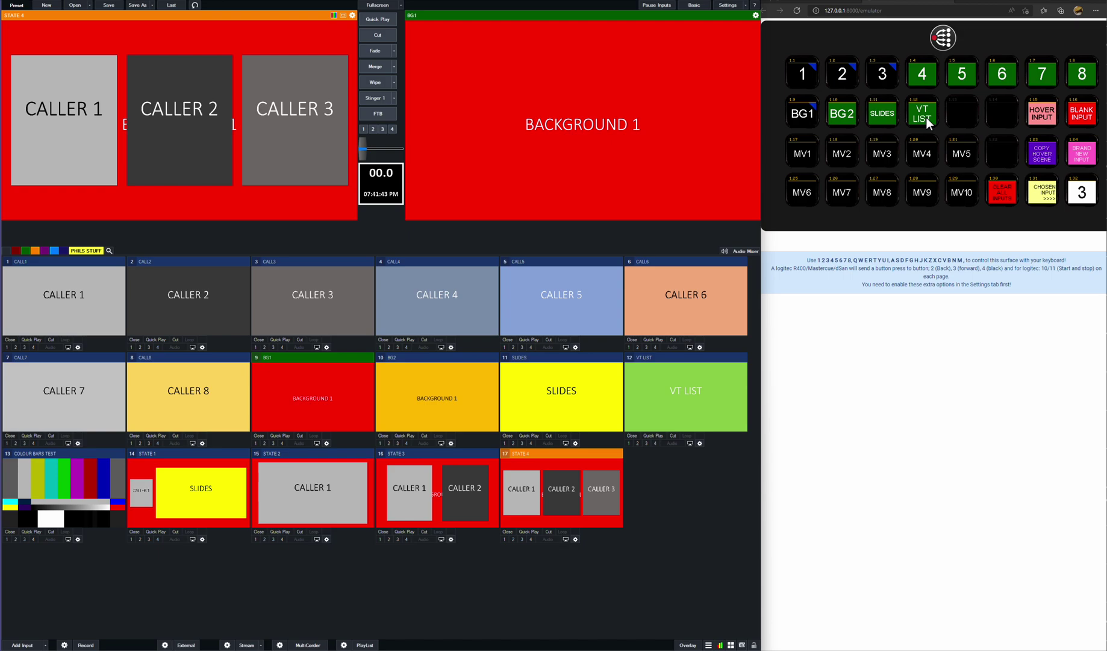
- Preview Background 1, then load input 14, STATE 1 with Caller 1 and Slides, into preview
click(324, 386)
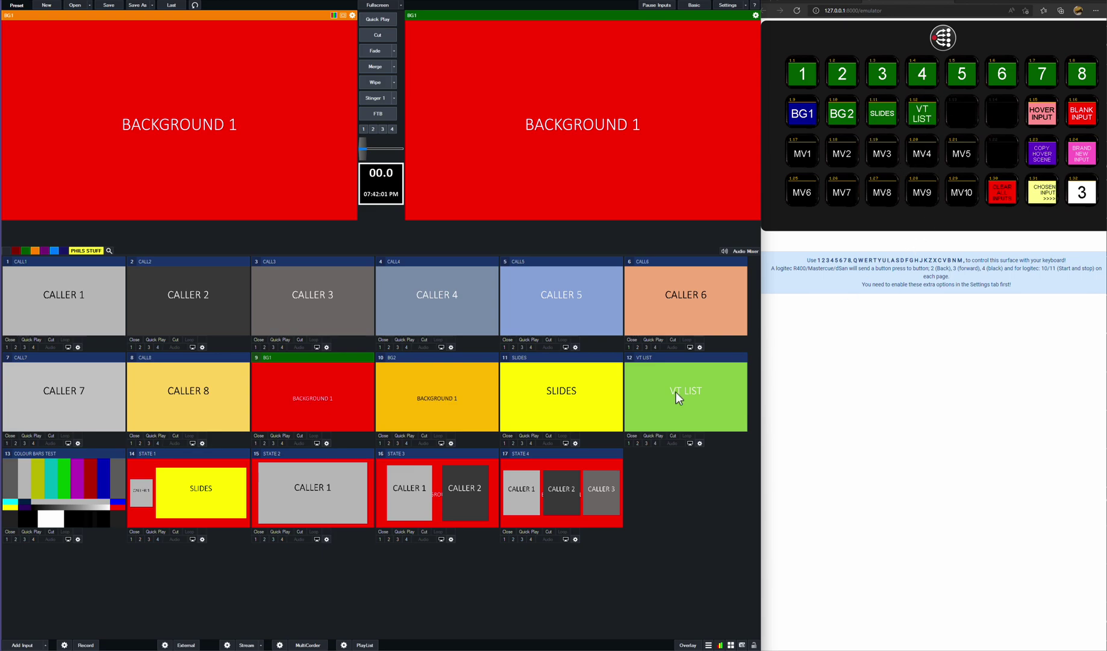
click(220, 492)
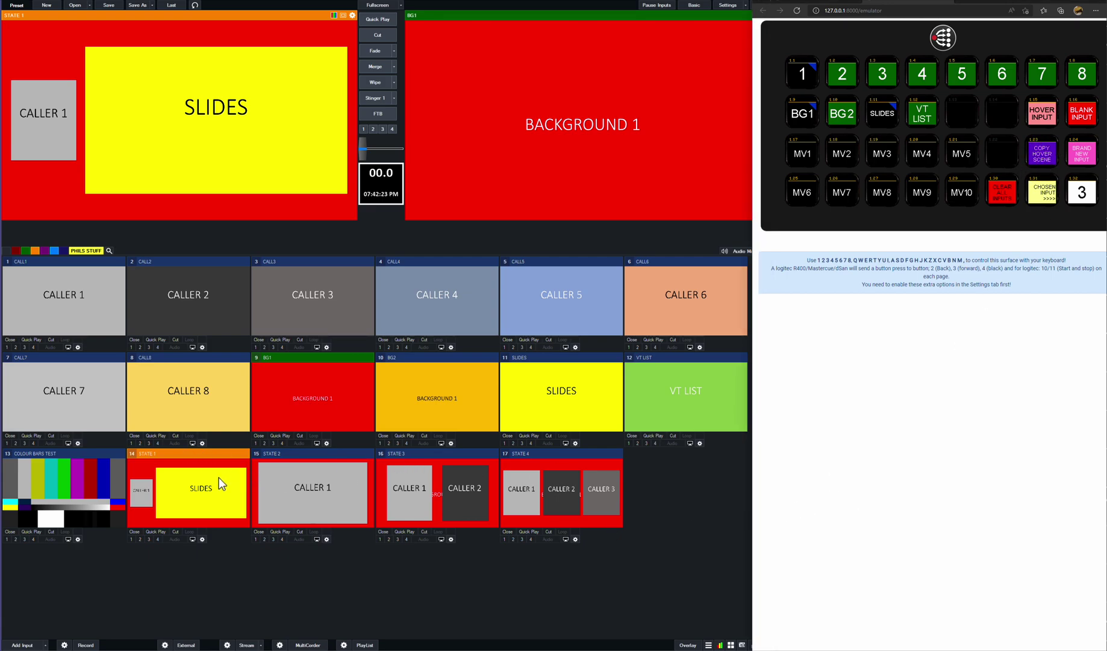
- Copy STATE 1 as input 18 with Caller 2 in its caller box, then preview STATE 3
key(j)
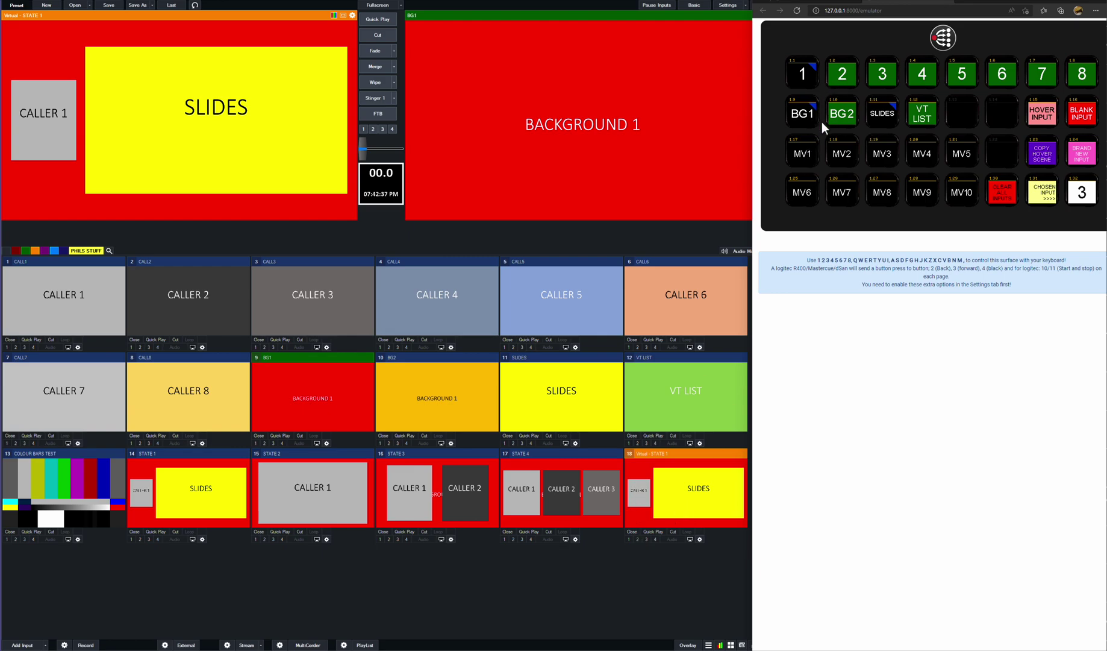
click(843, 68)
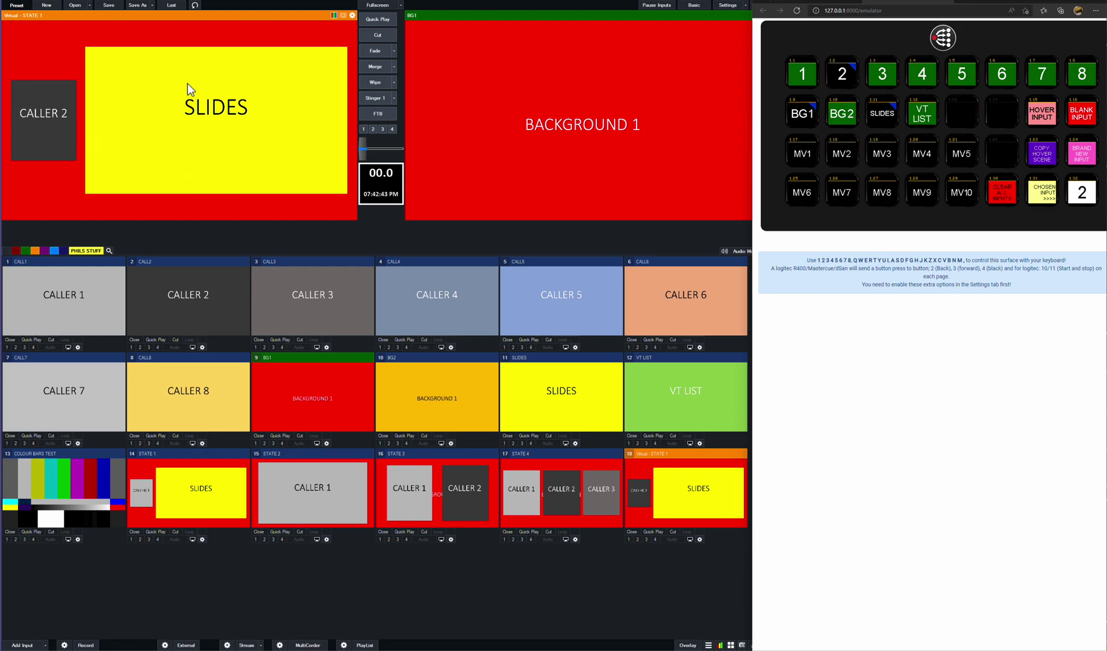
click(881, 73)
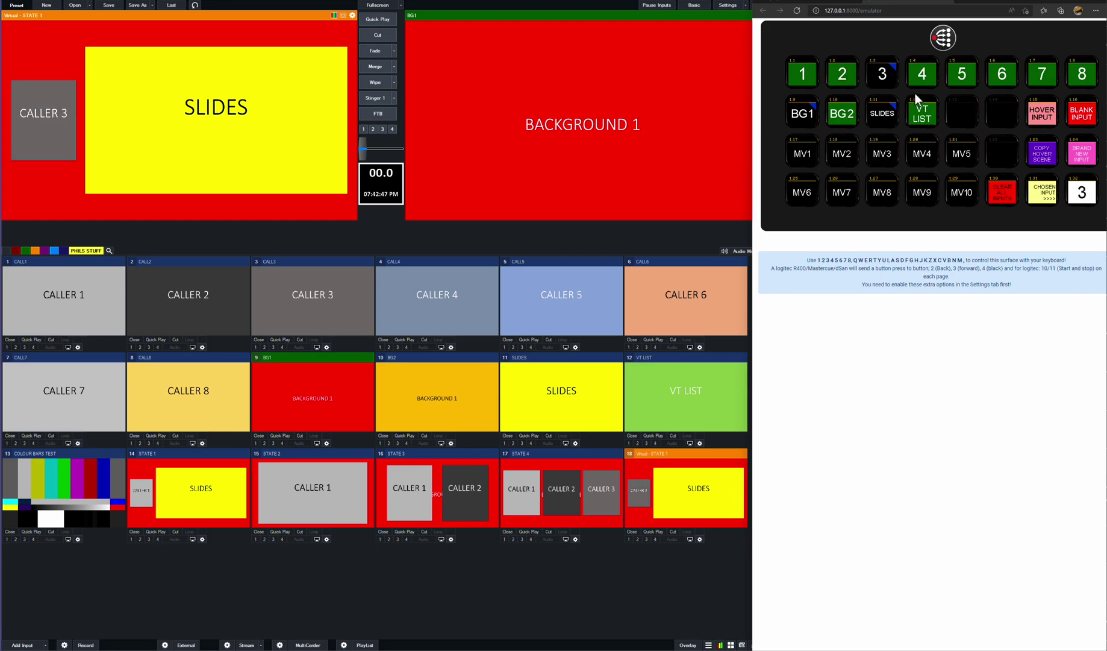
click(923, 77)
key(5)
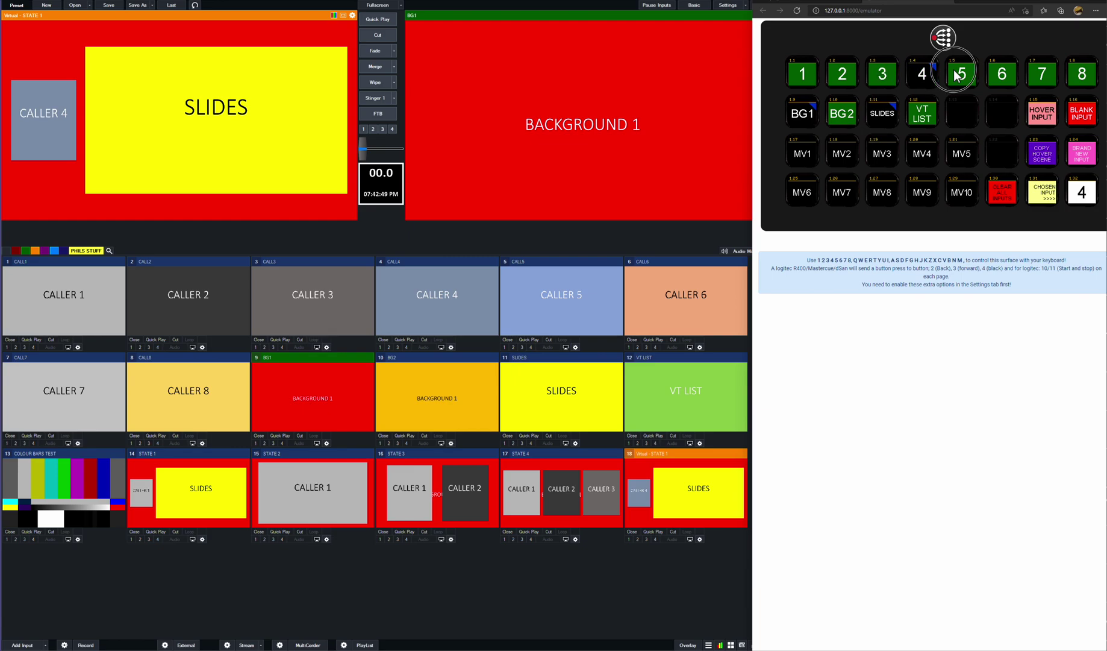
click(845, 72)
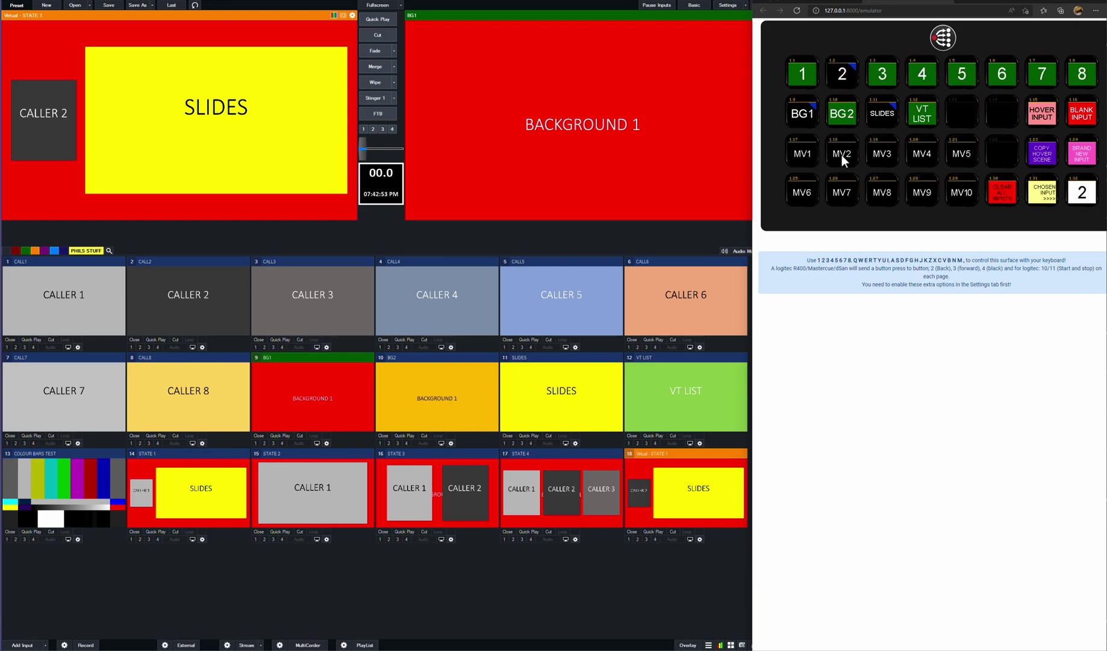
click(650, 493)
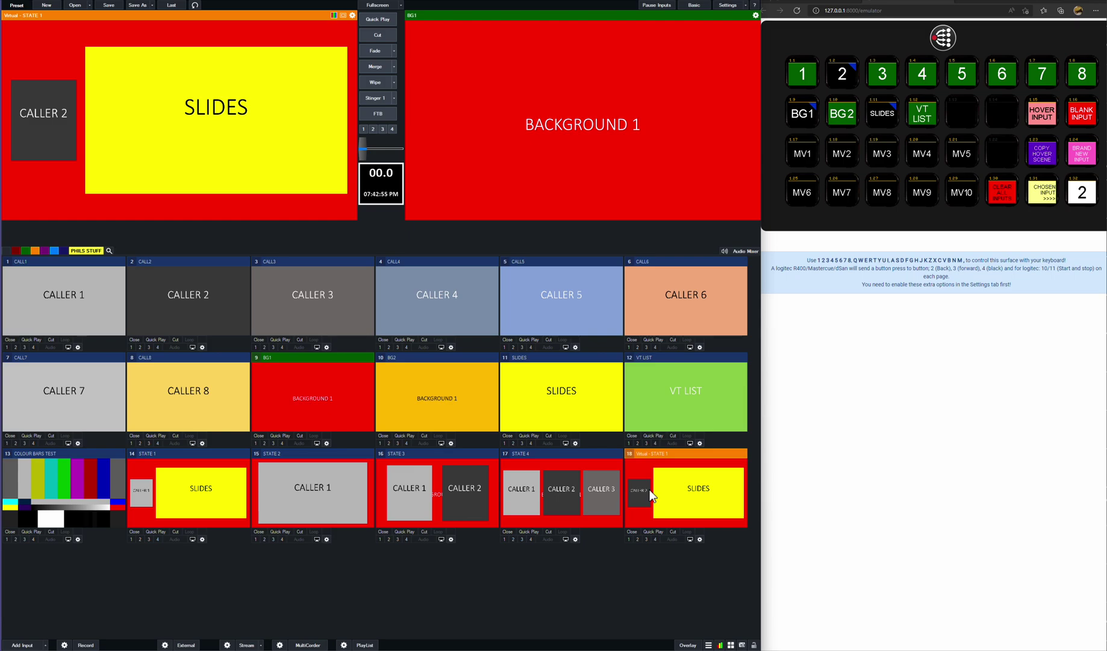
click(428, 480)
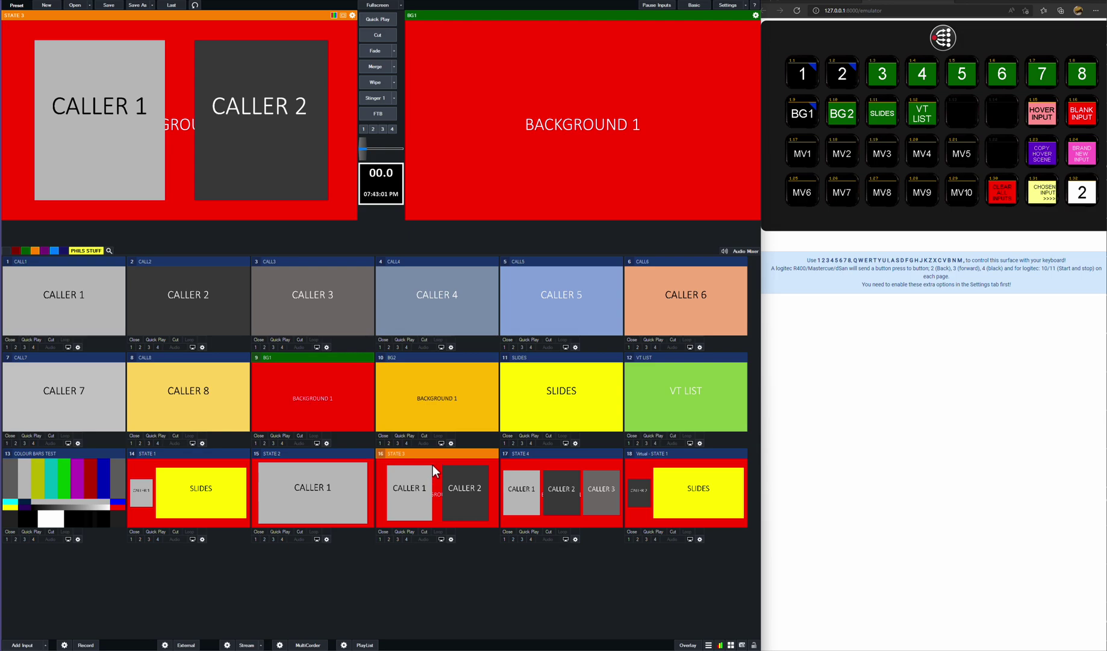
- Copy STATE 3 as input 19 and fill its two caller layers with Caller 2 and Caller 3
click(1057, 482)
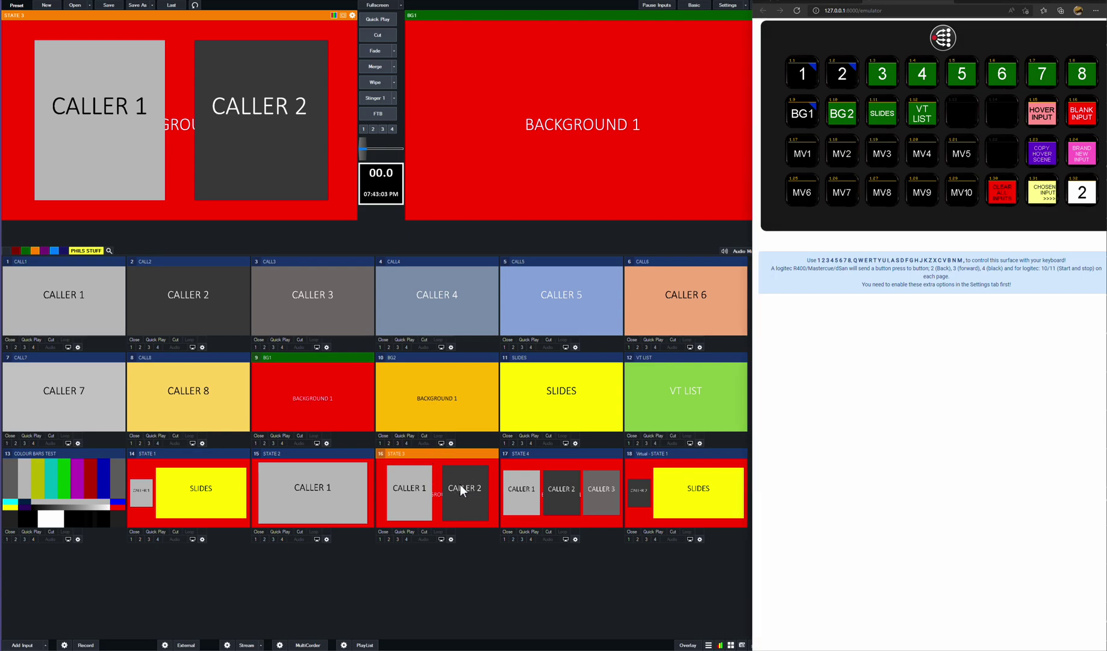
key(j)
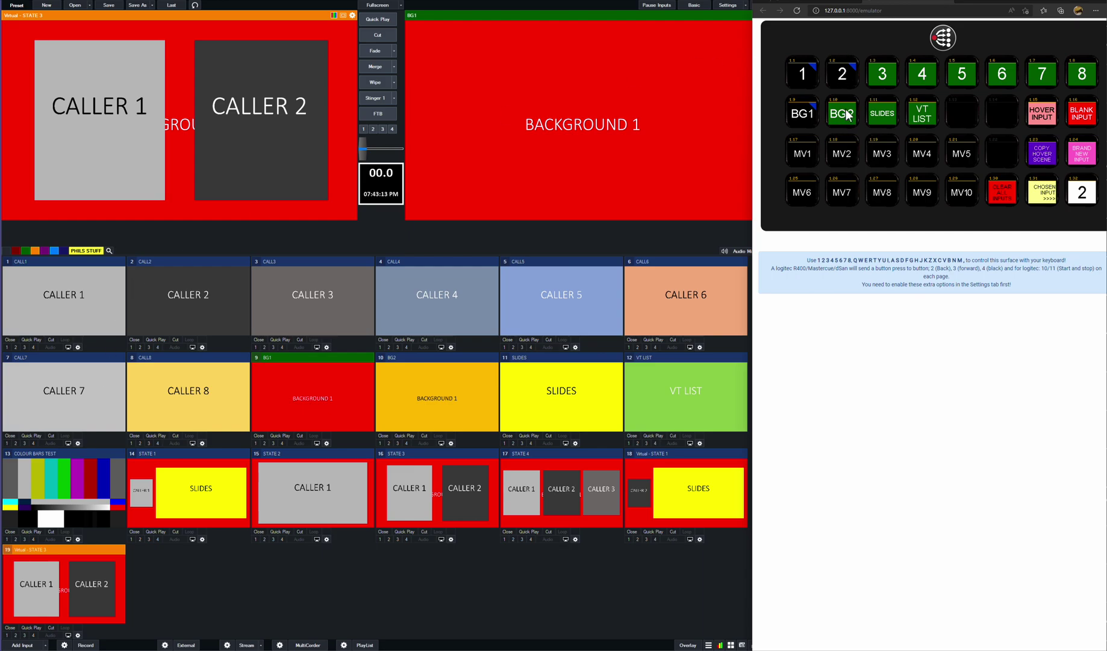
click(845, 154)
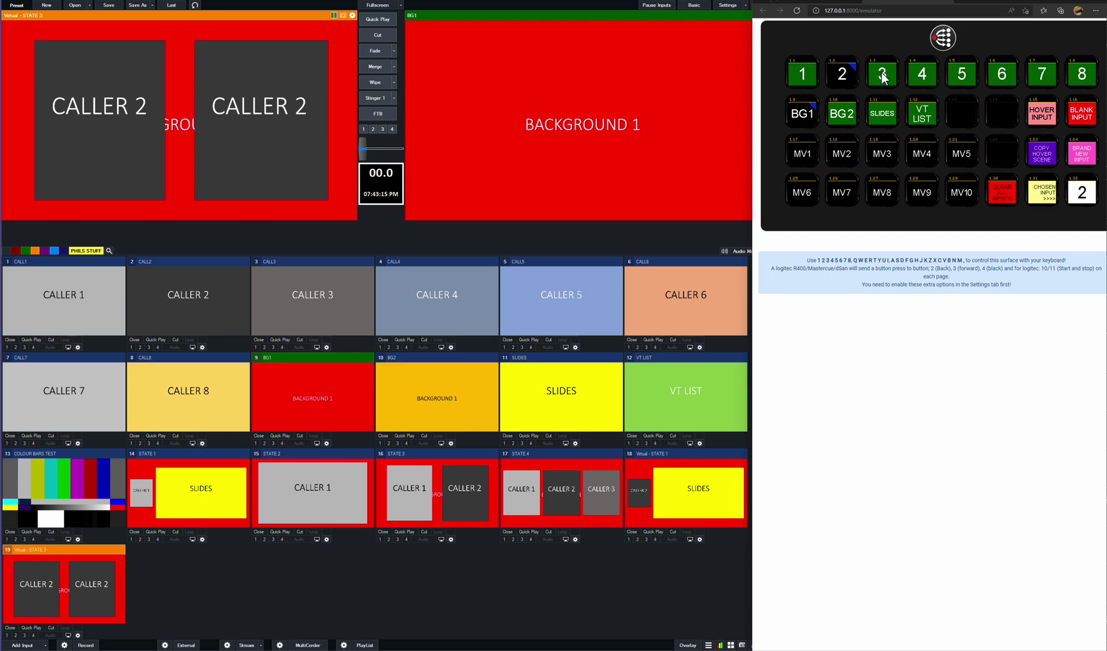
click(881, 73)
click(879, 152)
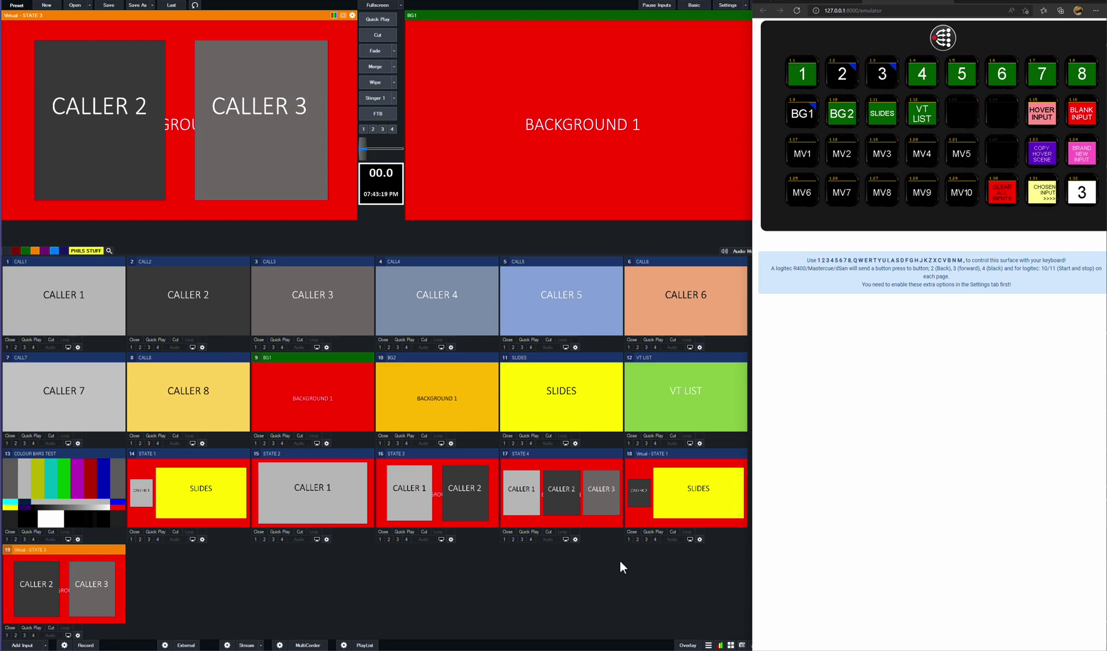
click(103, 581)
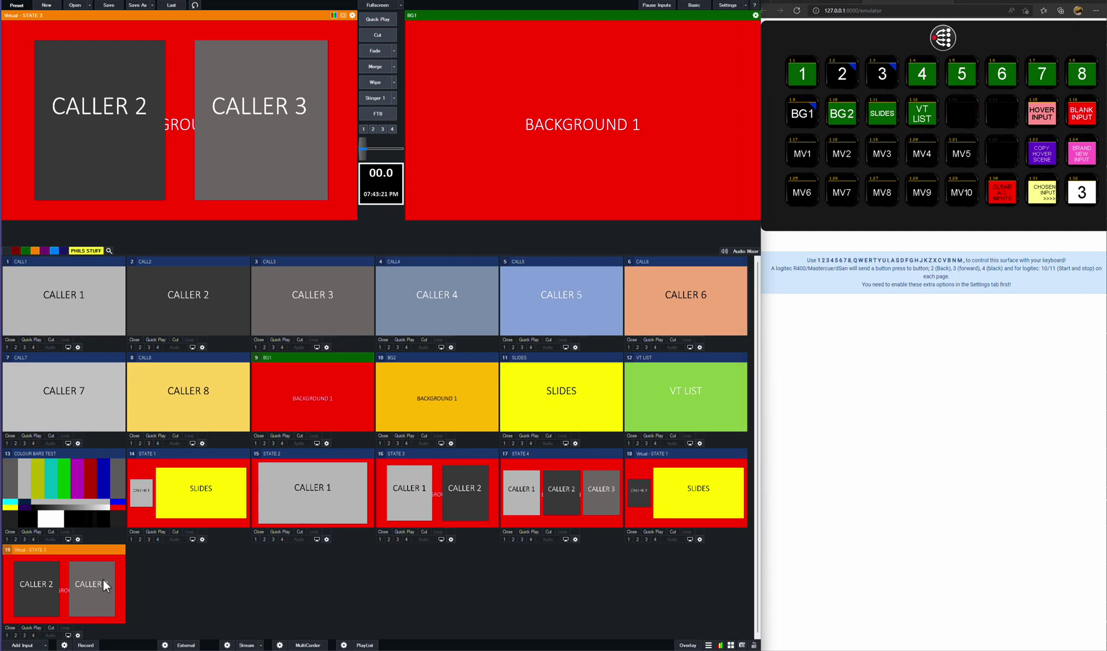
click(910, 499)
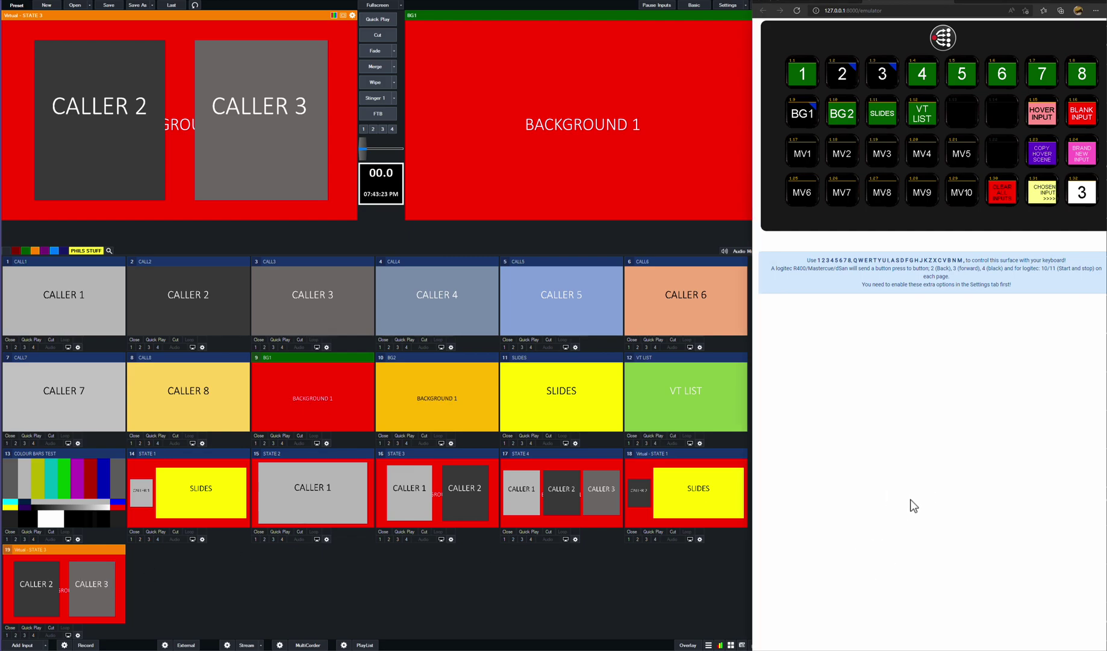
- Copy input 19 as input 20 and switch its first caller to Caller 1
key(j)
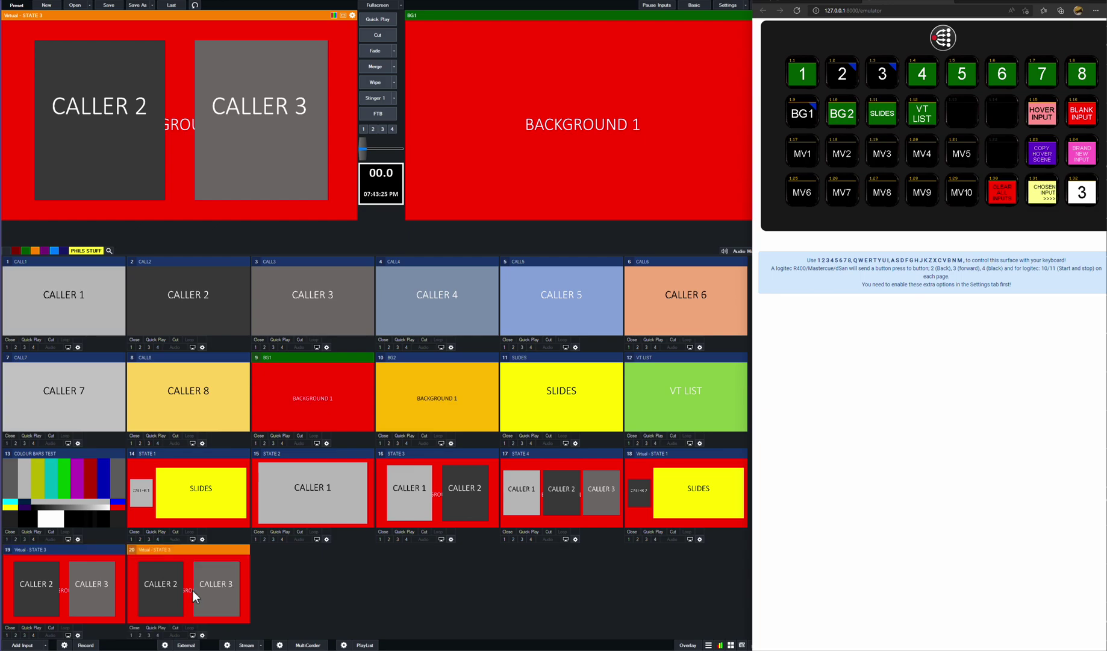
click(193, 590)
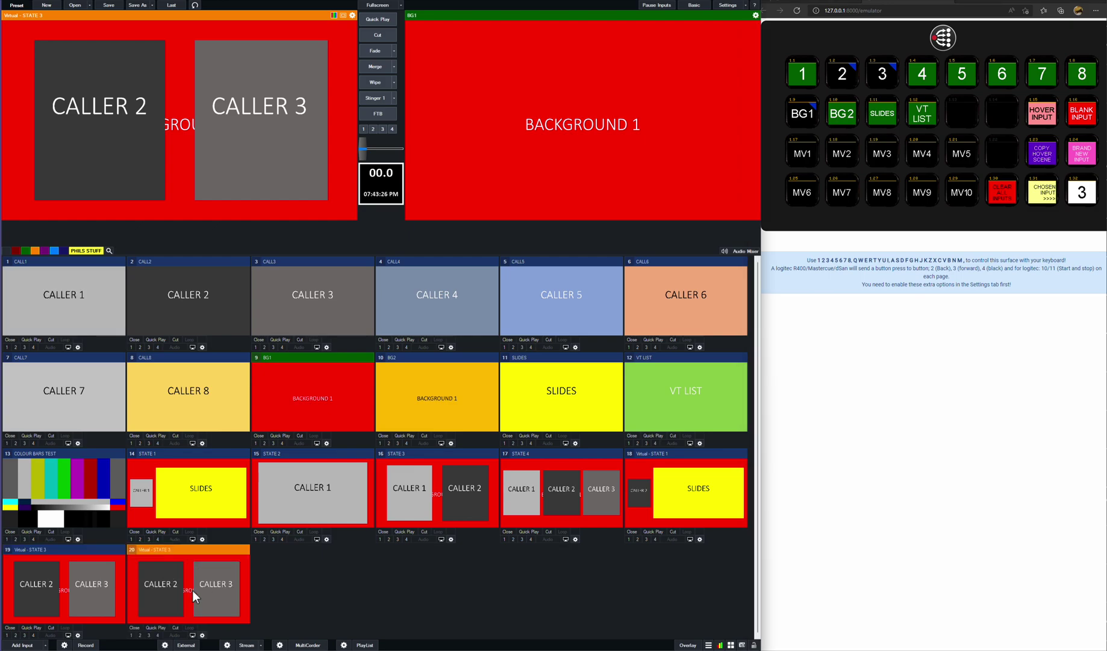
click(805, 74)
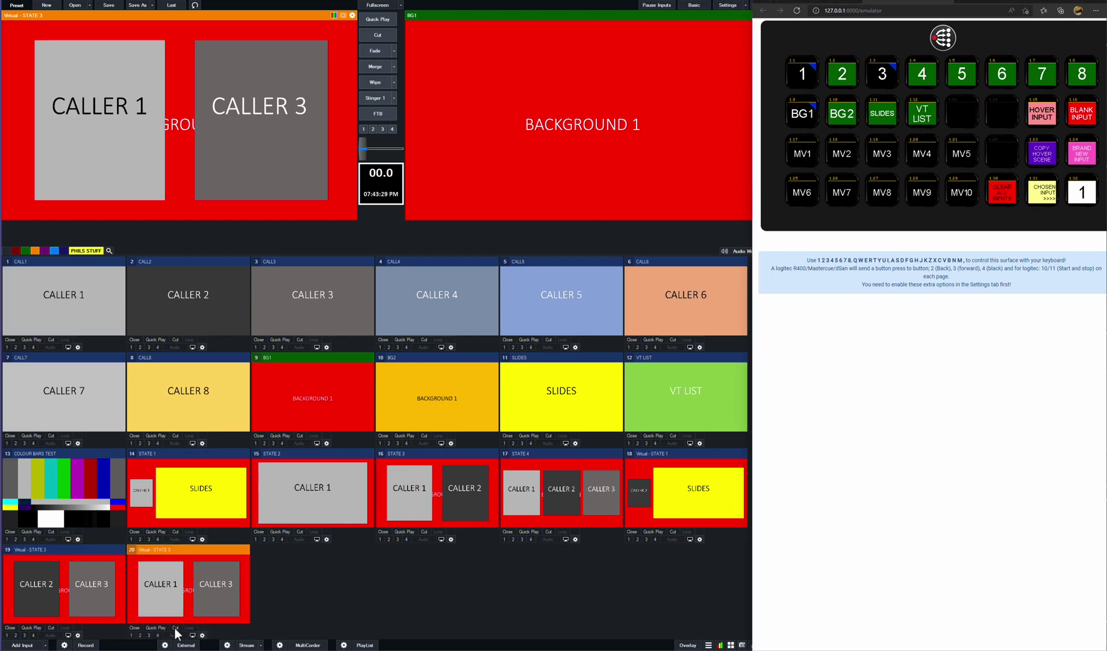
- Compare inputs 16, 19 and 20 in preview, ending on input 20
click(77, 592)
click(212, 571)
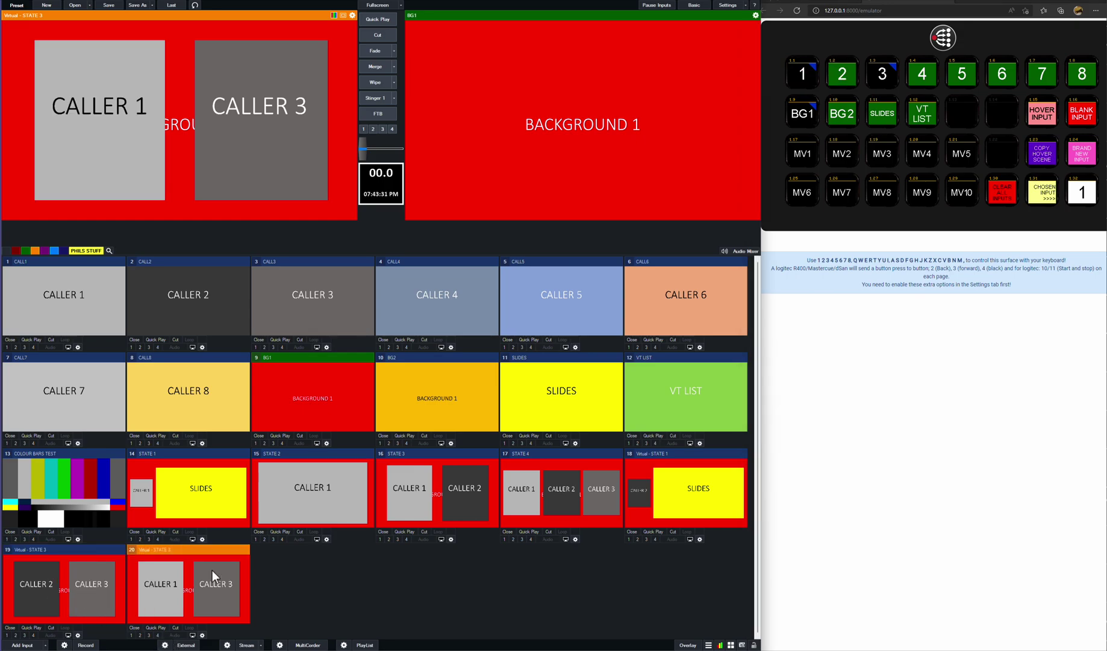
click(401, 497)
click(202, 599)
click(93, 588)
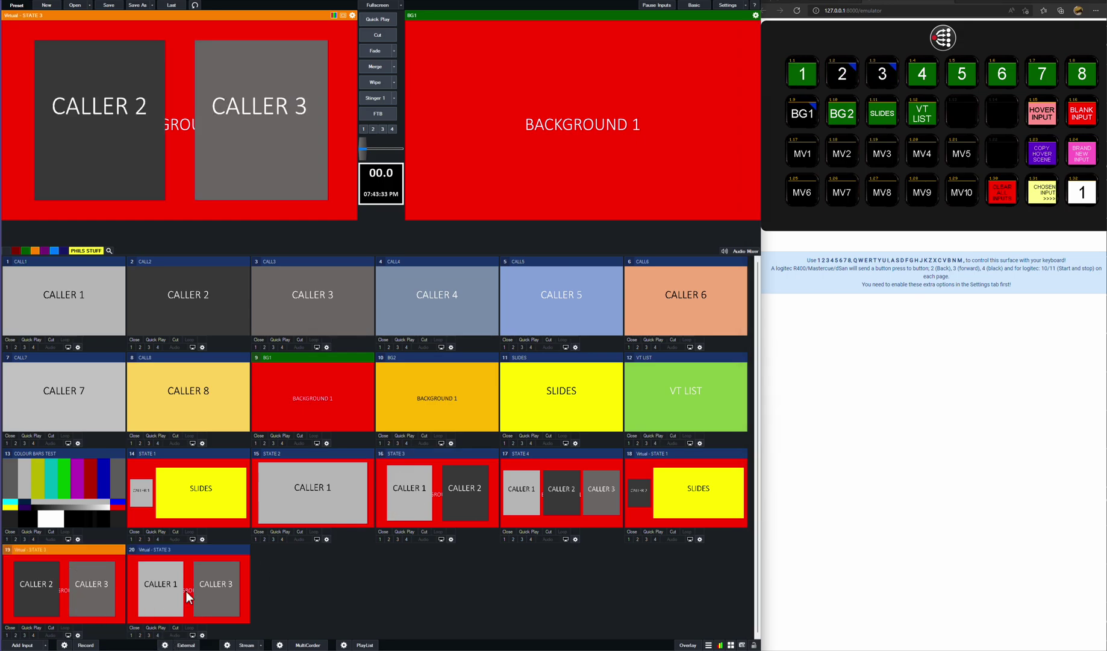
click(183, 592)
click(391, 484)
click(200, 581)
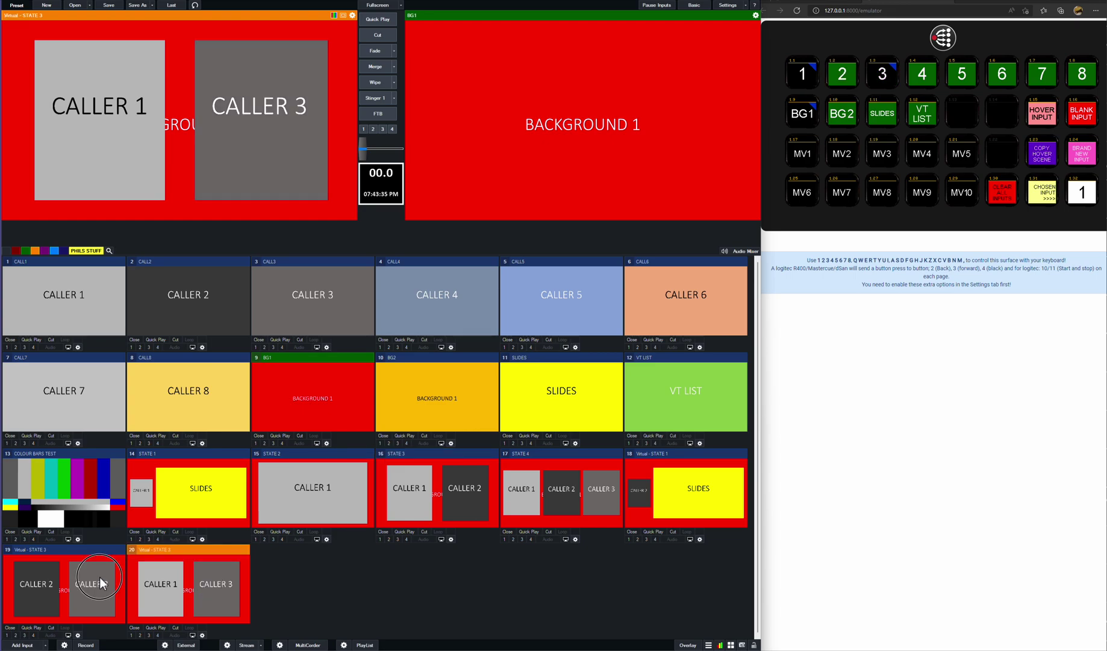
click(100, 576)
click(189, 577)
click(426, 492)
click(193, 580)
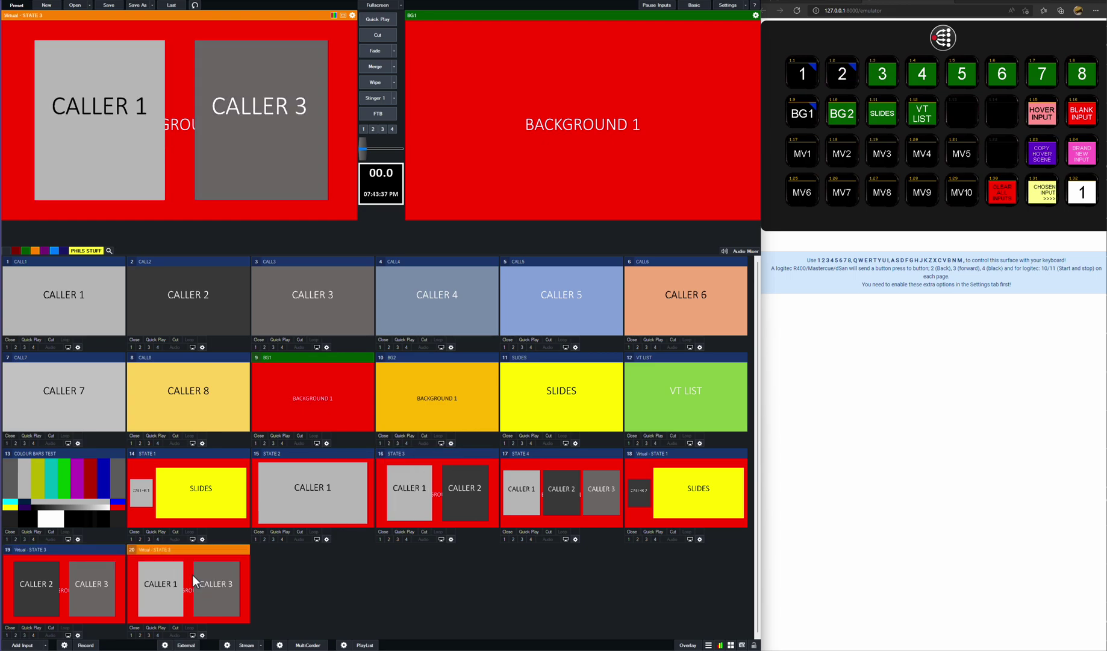
- Copy the Virtual - STATE 1 scene as input 21 with Caller 3 and the BG2 background
click(208, 491)
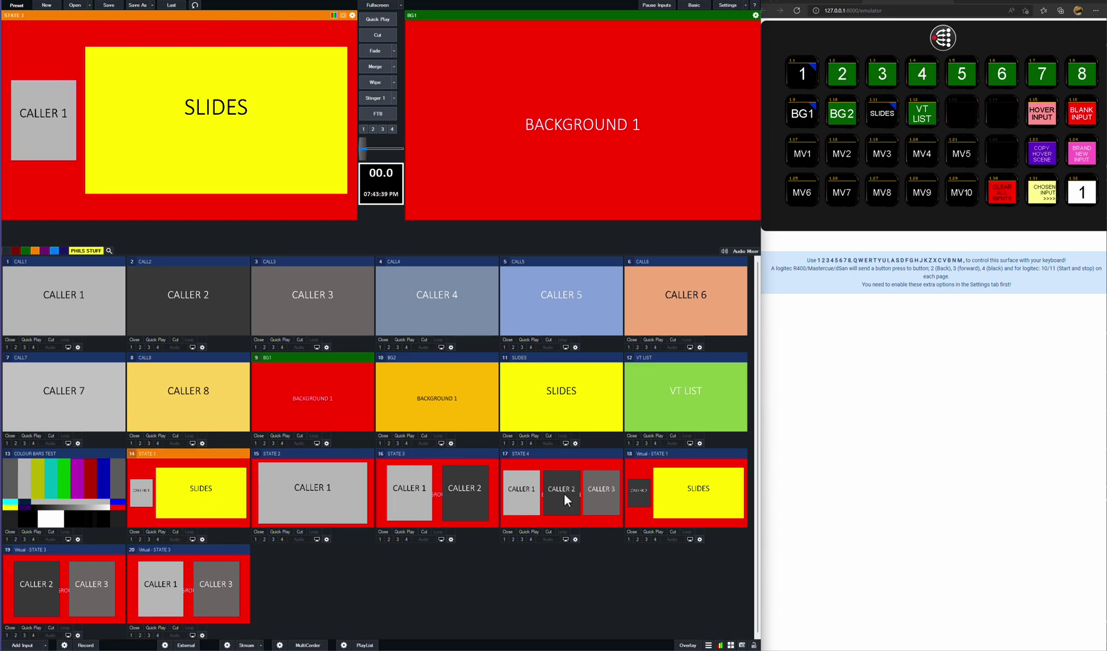
click(655, 492)
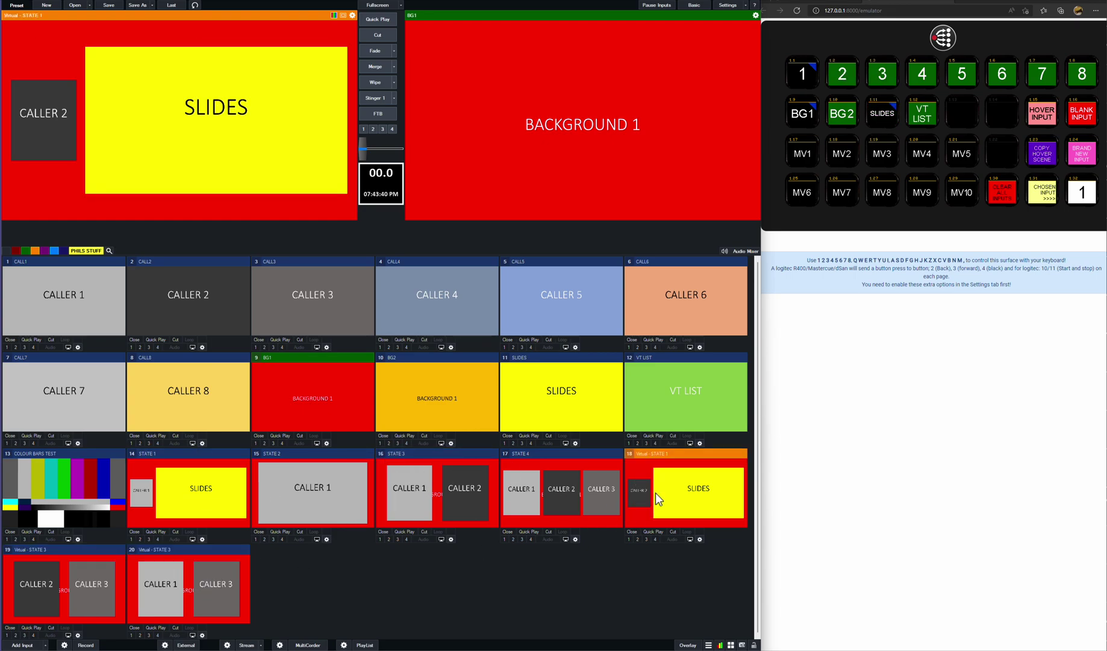
click(814, 488)
key(j)
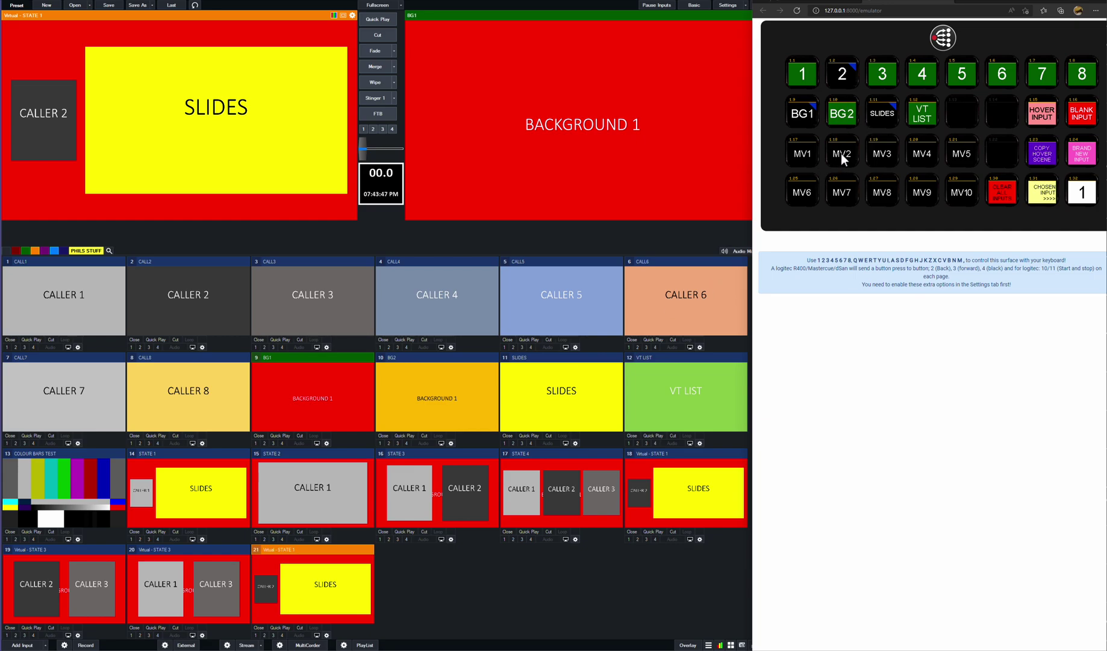
click(883, 73)
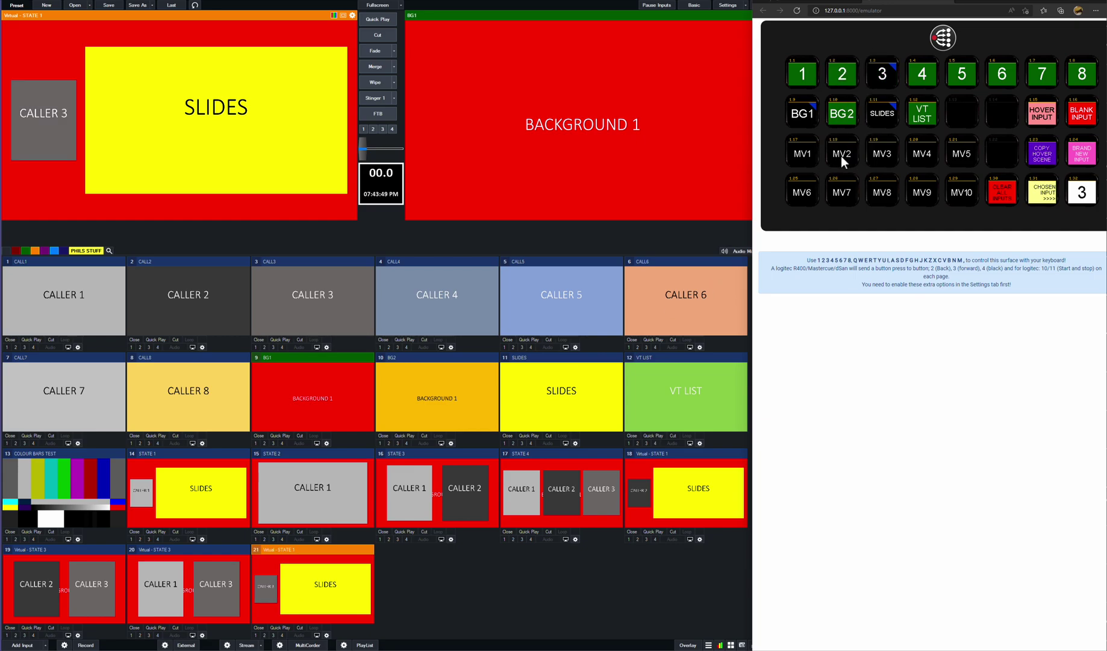
click(826, 126)
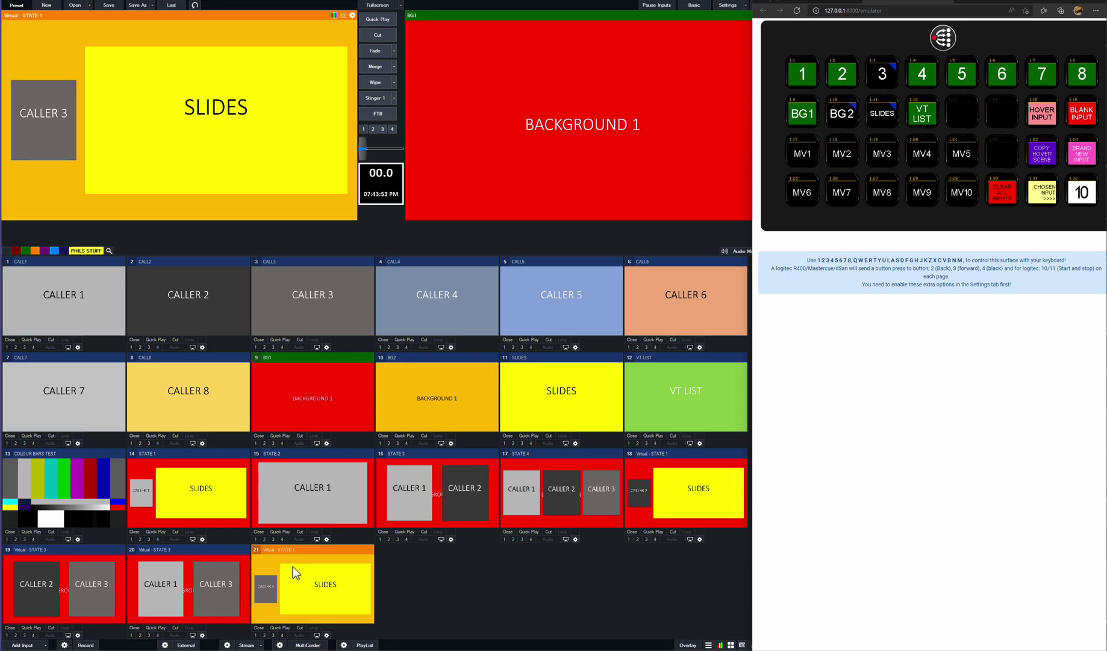
- Compare STATE 1, Virtual - STATE 1 and the new input 21 in preview
click(197, 492)
click(668, 492)
click(353, 586)
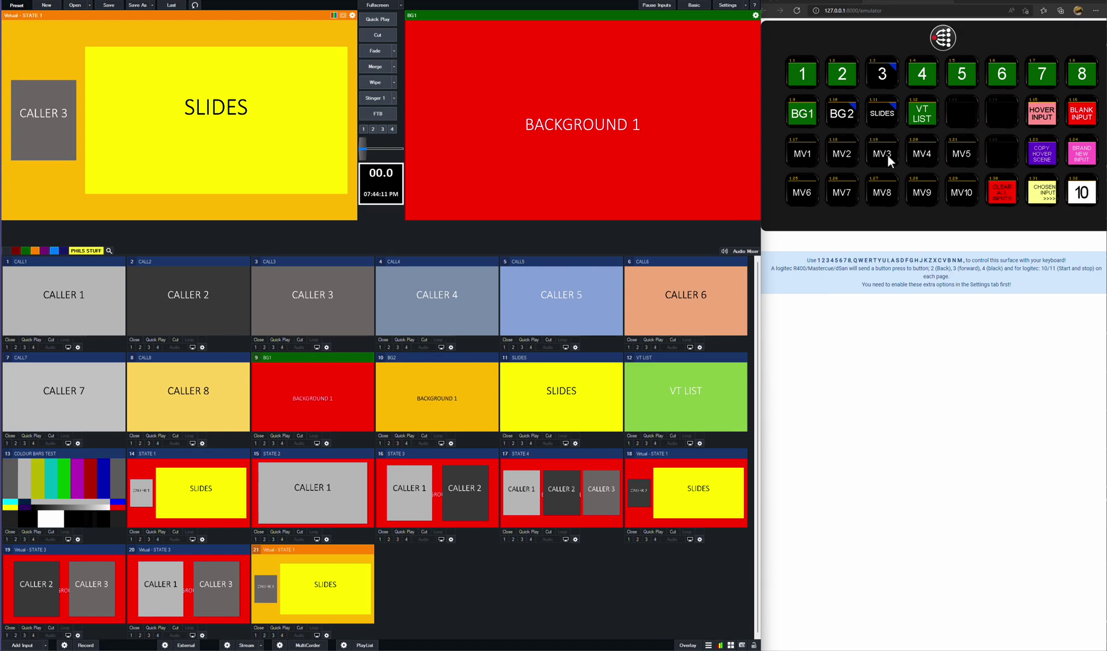
- Cycle the emulator's CHOSEN INPUT counter with the number buttons until it reads -3
click(816, 69)
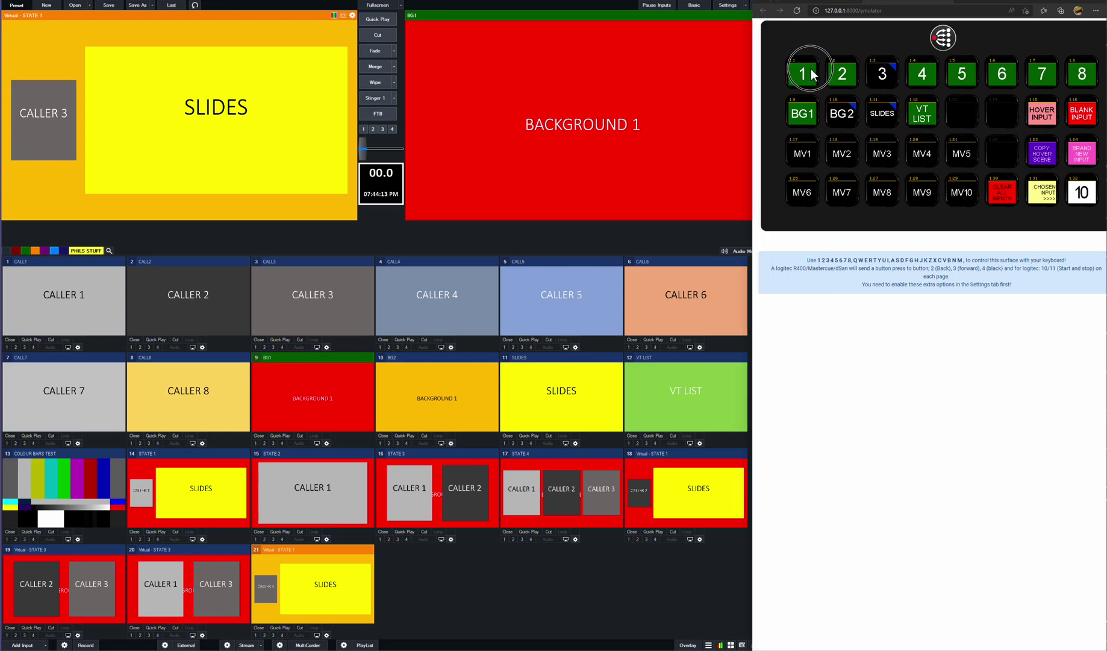
click(834, 75)
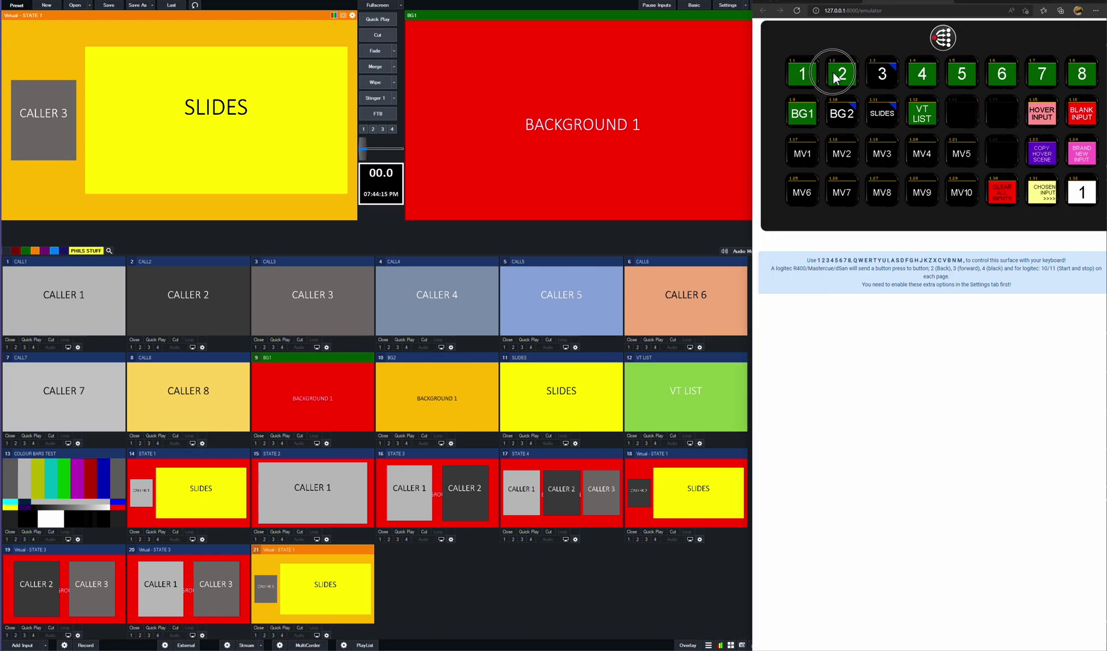
click(875, 77)
click(876, 77)
click(876, 77)
click(916, 73)
click(964, 76)
click(997, 75)
click(1040, 74)
key(8)
click(1030, 117)
click(324, 584)
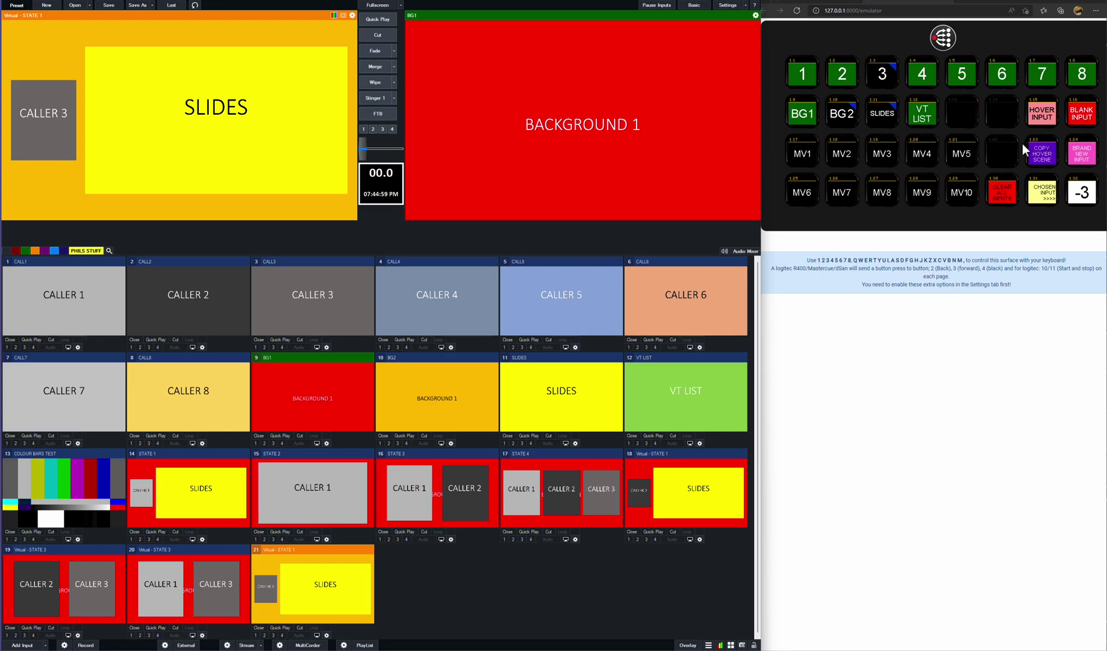
- Use HOVER INPUT so input 21's large layer shows colour bars instead of the Slides
click(1049, 115)
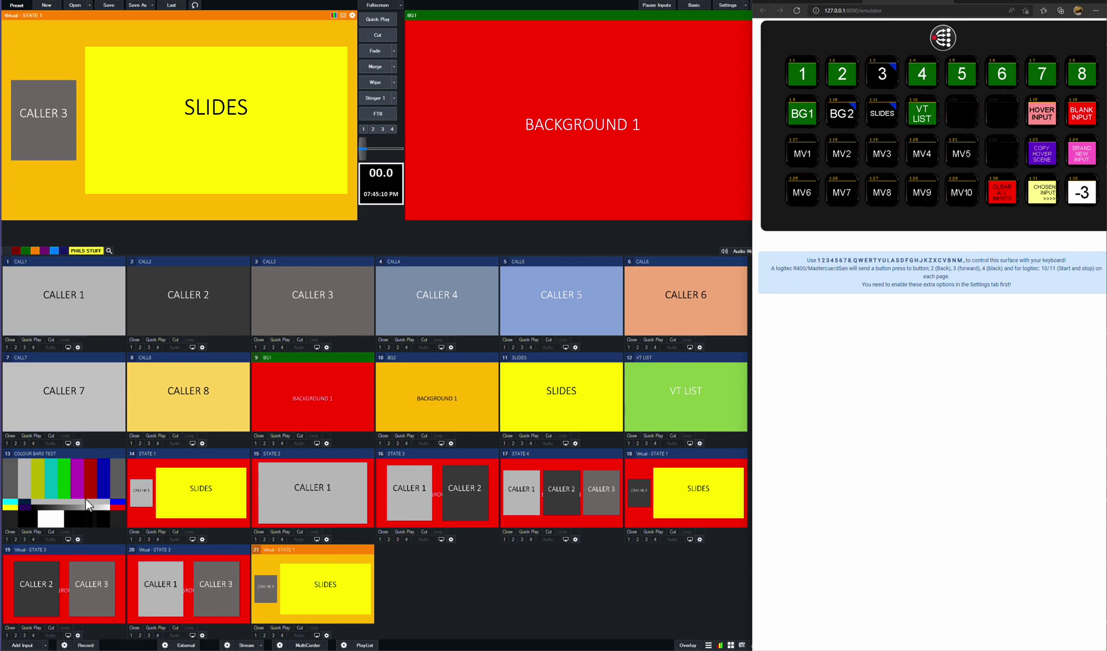
key(e)
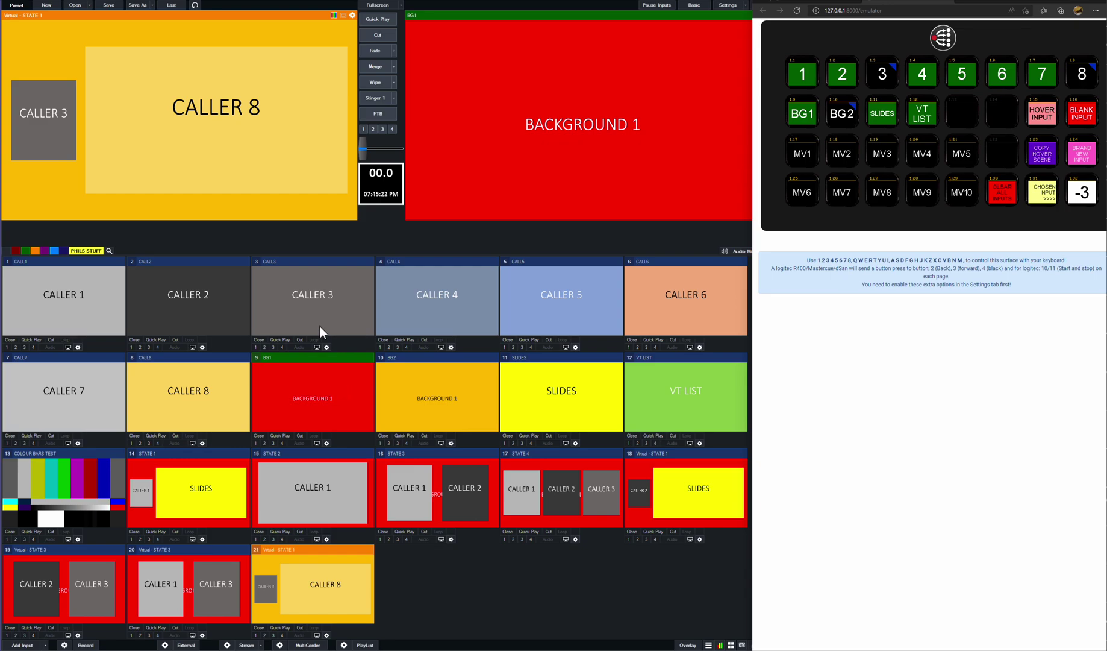
mouse_move(412, 304)
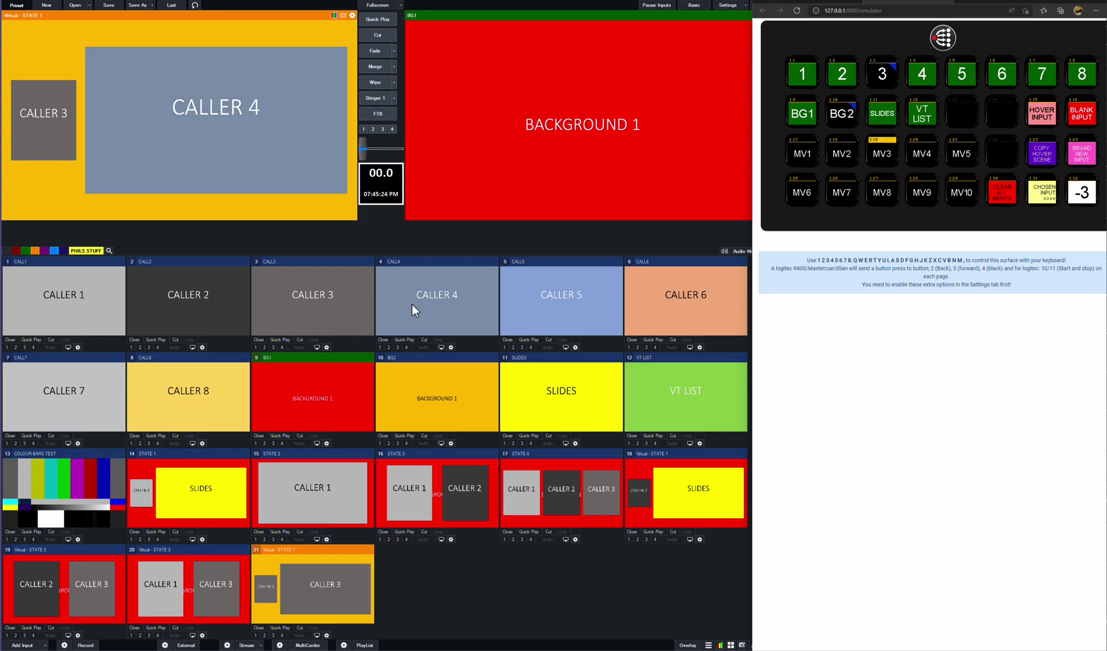
mouse_move(535, 299)
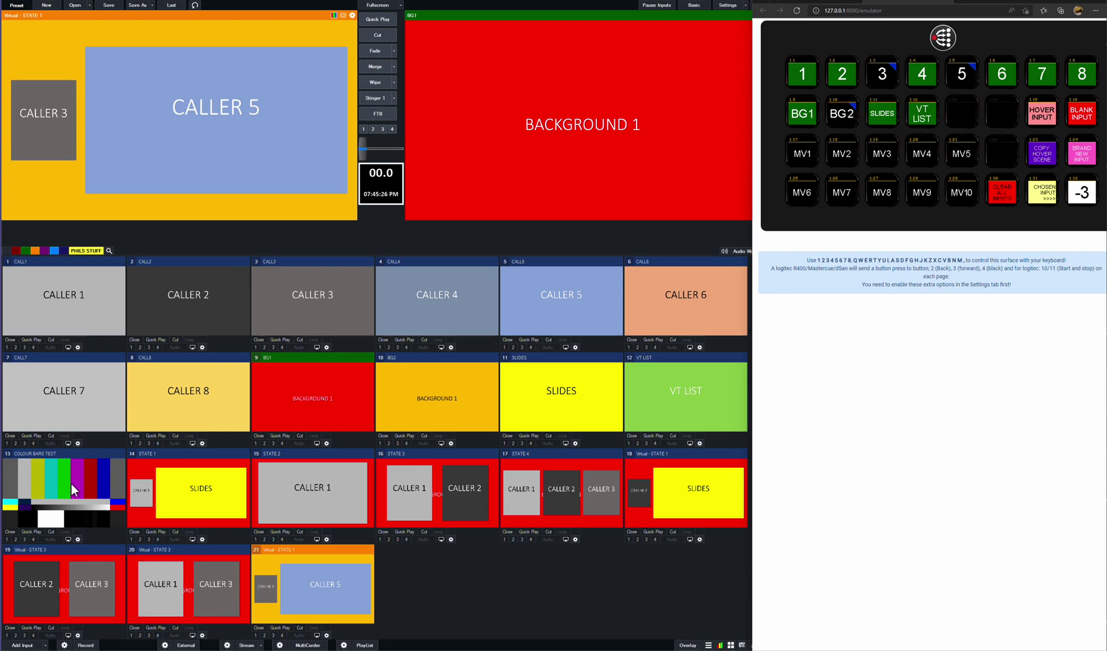
mouse_move(73, 488)
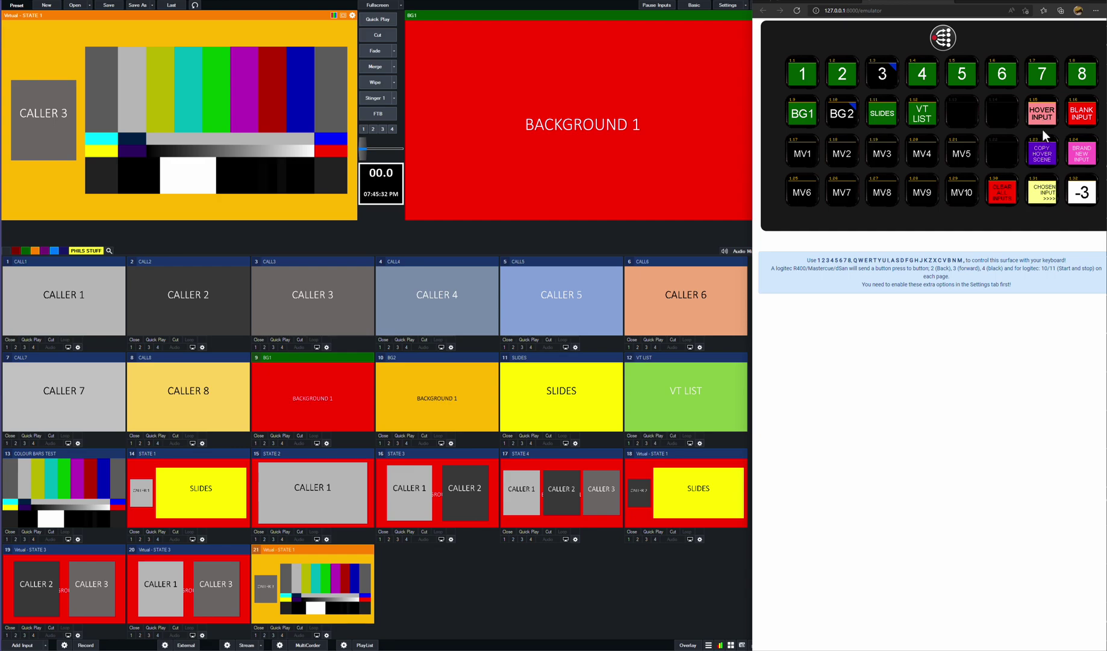
- Add blank black input 22, preview input 21, and toggle the emulator counter to 2 and back to -3
click(1078, 120)
click(1077, 158)
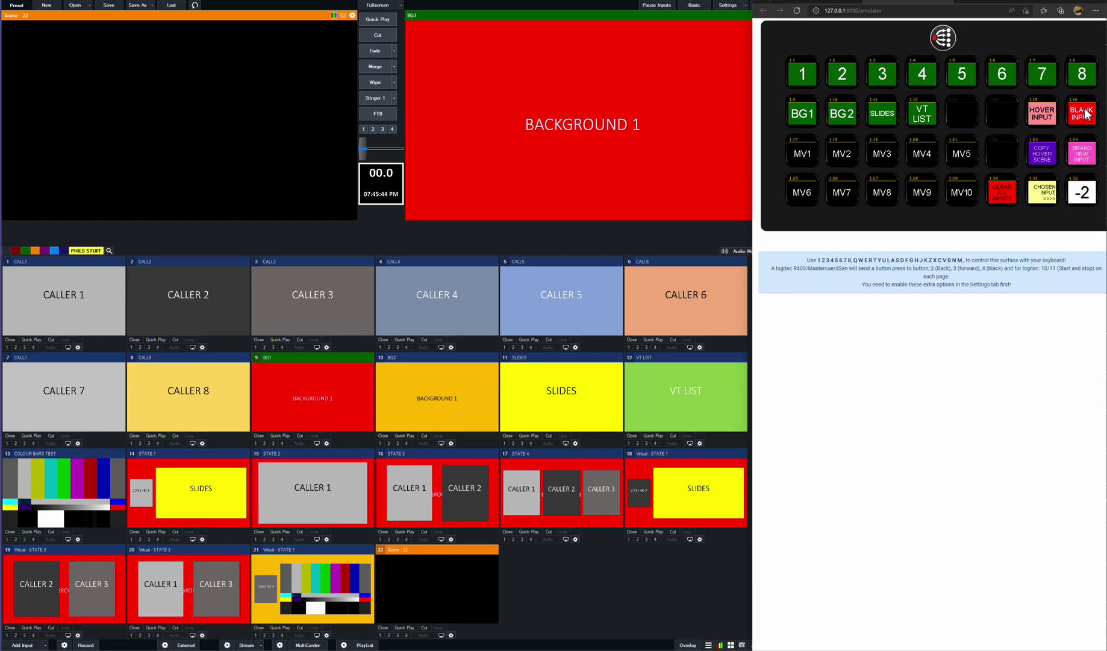
click(327, 581)
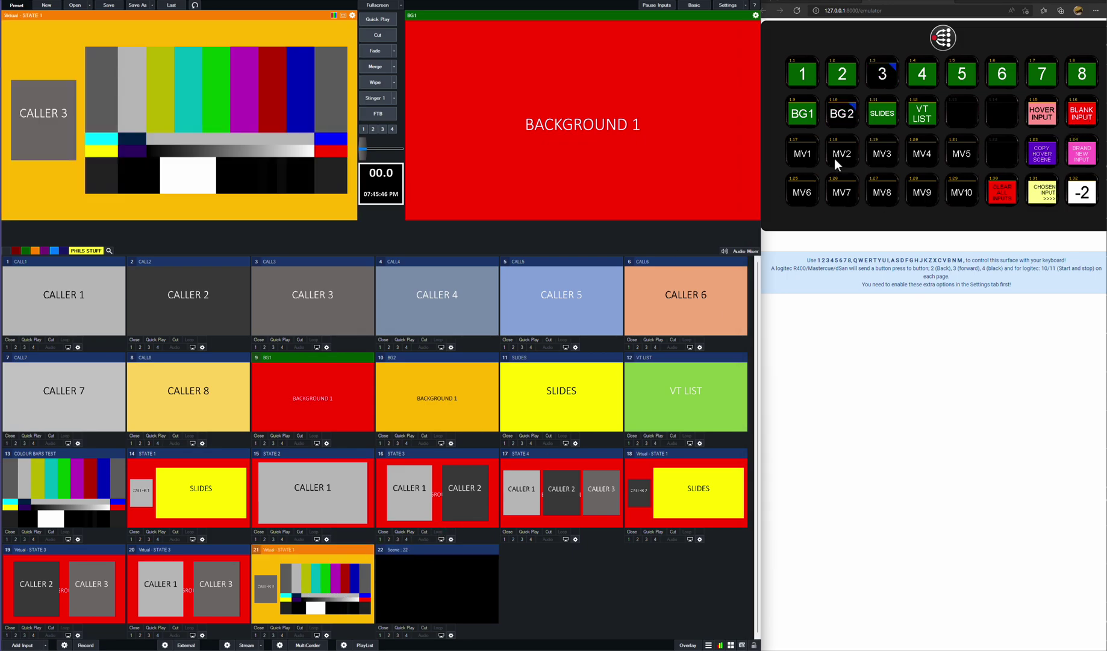
click(1087, 118)
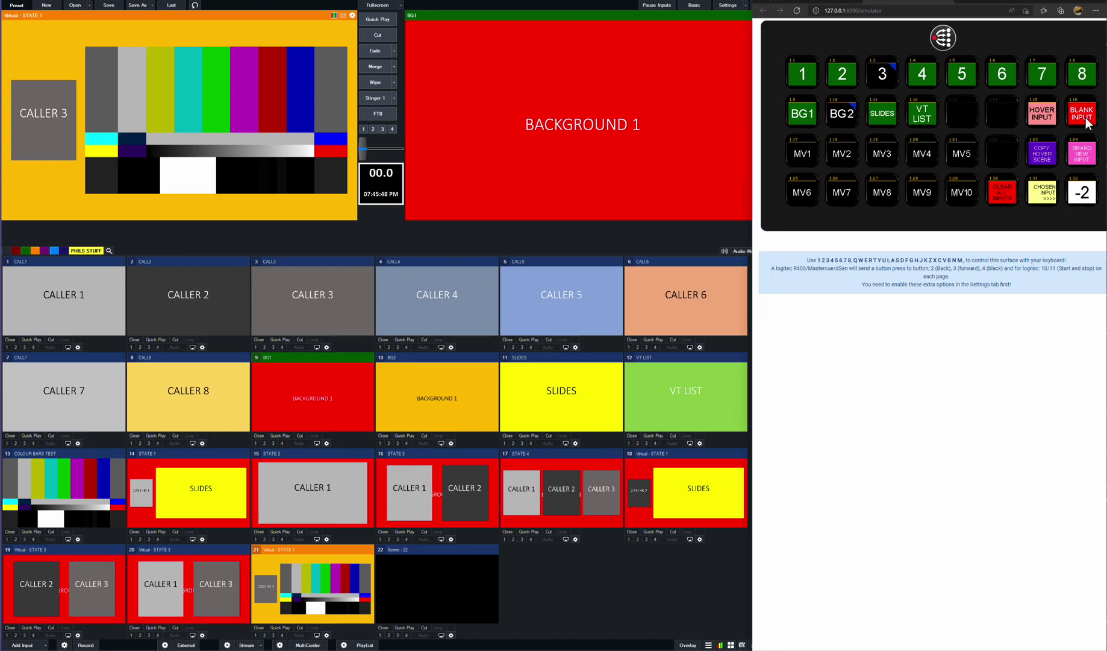
click(1078, 198)
key(q)
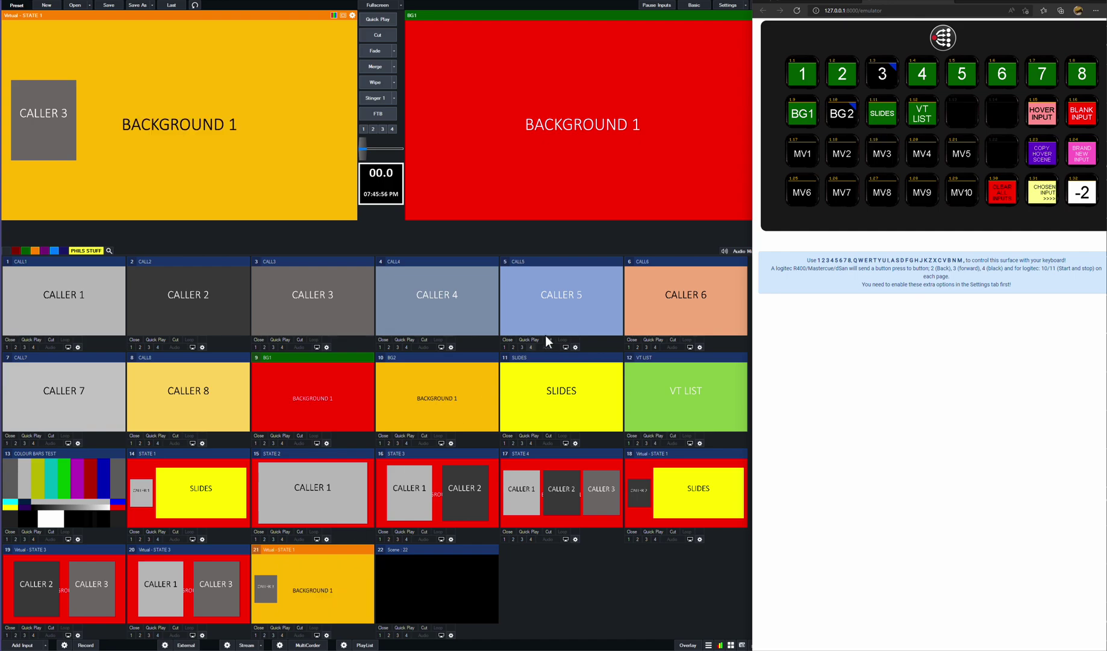
click(1041, 116)
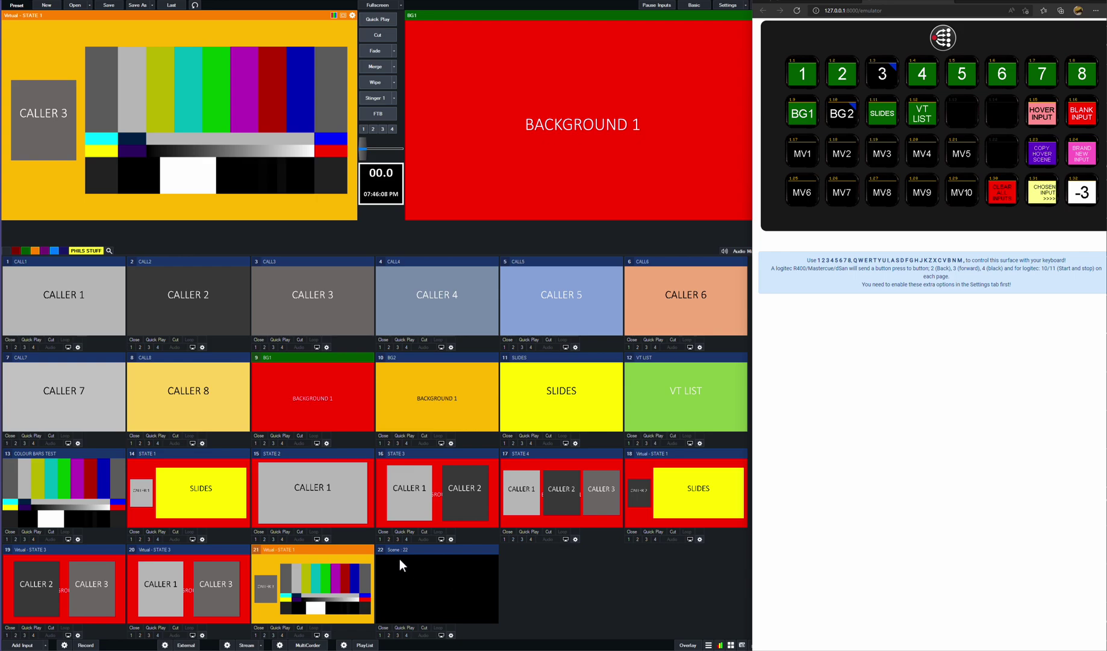
- Preview black input 22, then add the brand-new empty Scene 23 into preview
click(419, 573)
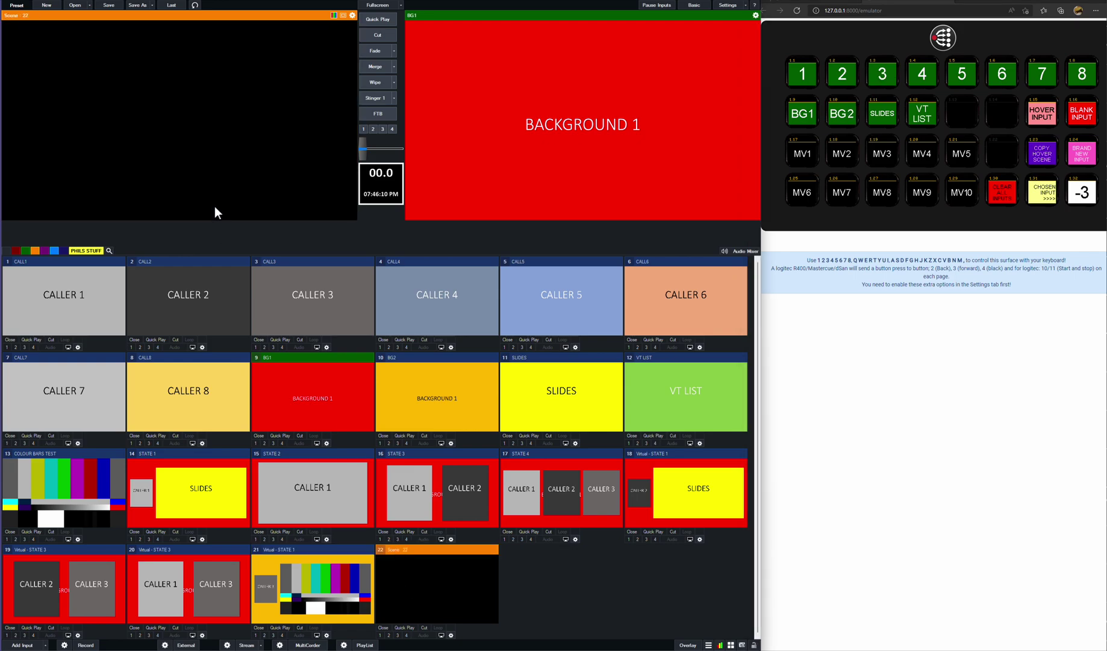
click(1082, 155)
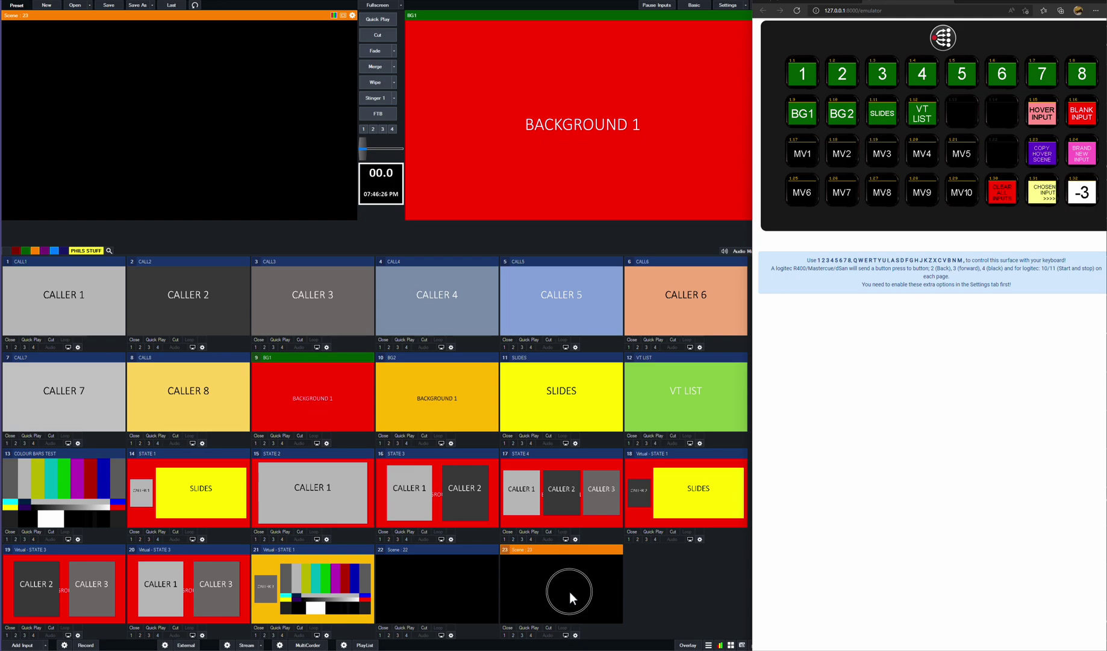
- Load BACKGROUND 1, CALLER 2 and CALLER 3 into Scene 23 from the emulator's MV buttons
click(803, 117)
click(803, 155)
click(842, 73)
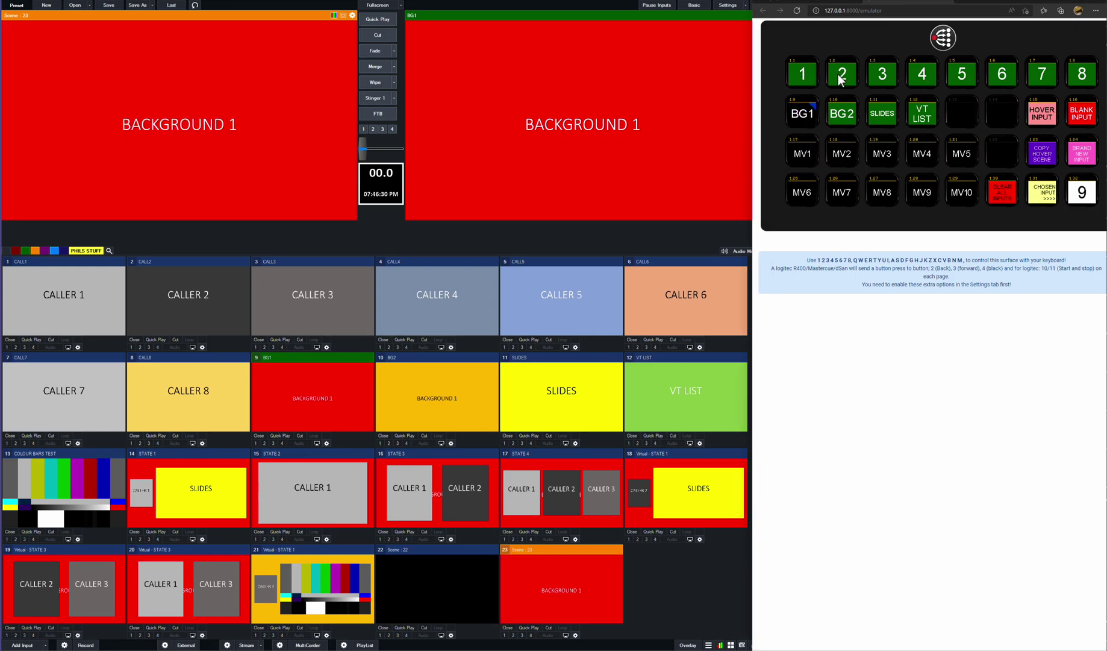
click(879, 80)
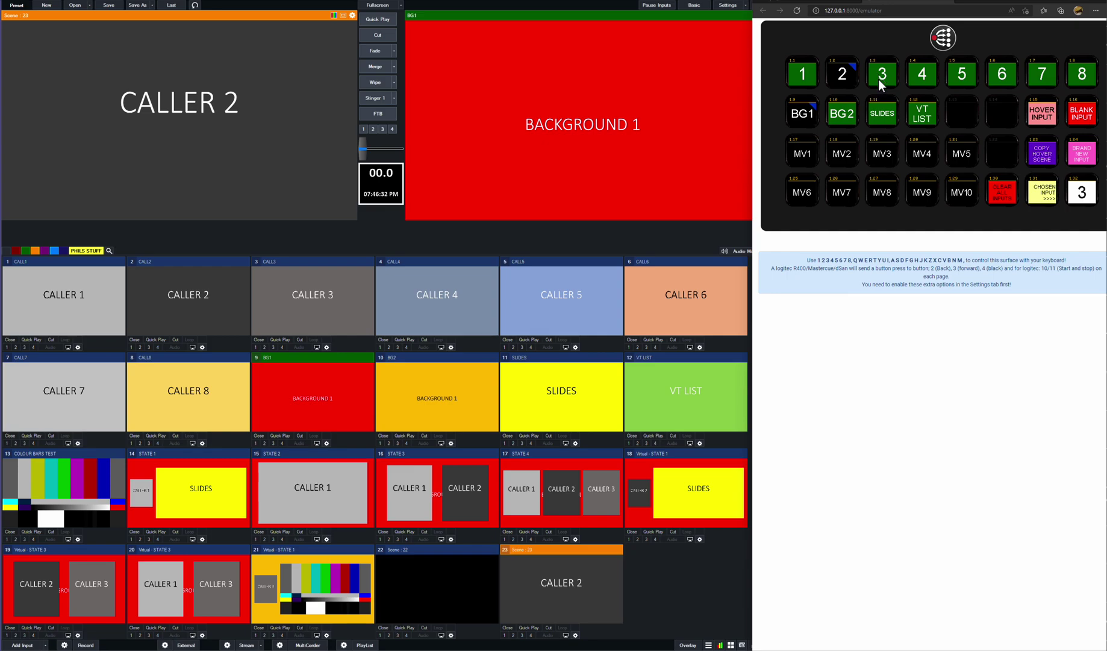
- Apply the inset Multi View preset to Scene 23, shrinking CALLER 2 into a box over CALLER 3
click(575, 635)
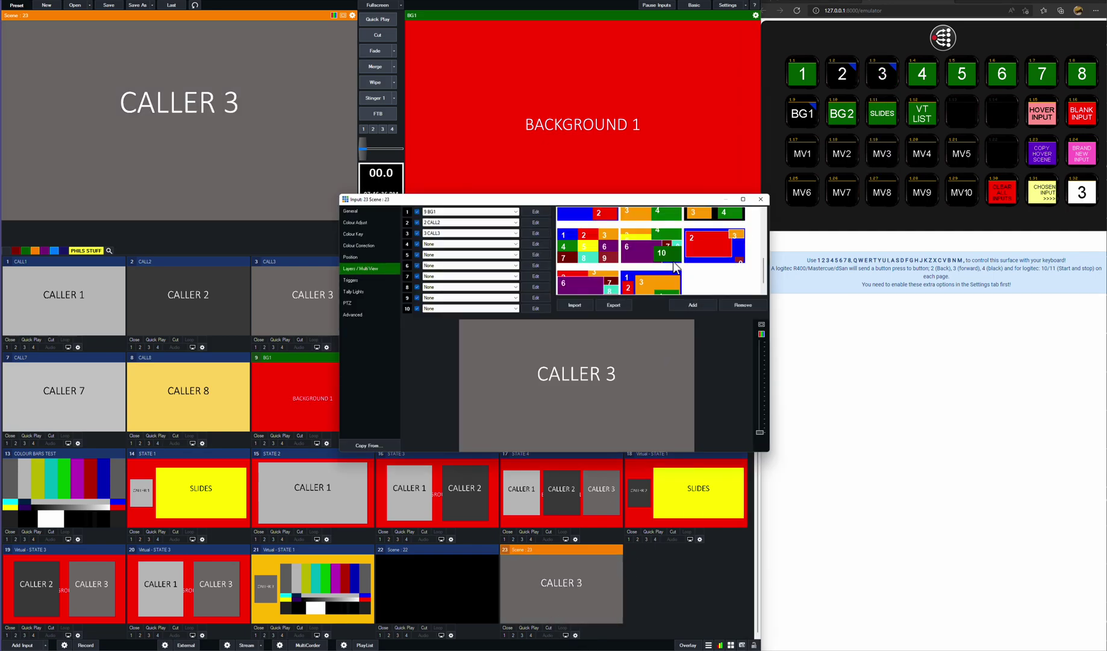
click(659, 264)
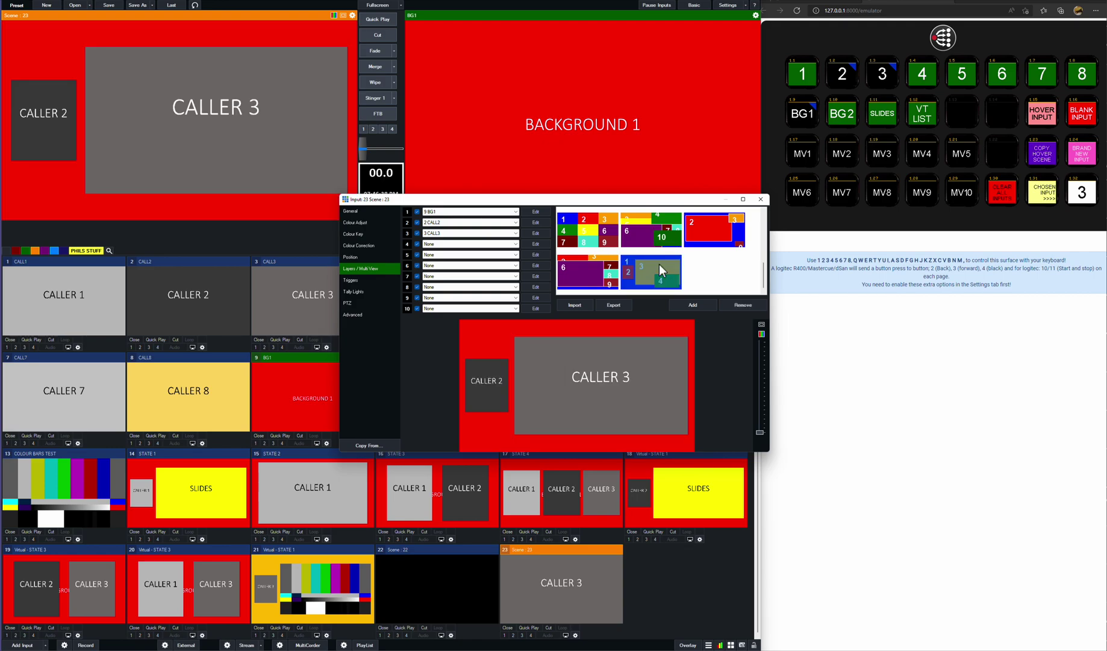
click(758, 200)
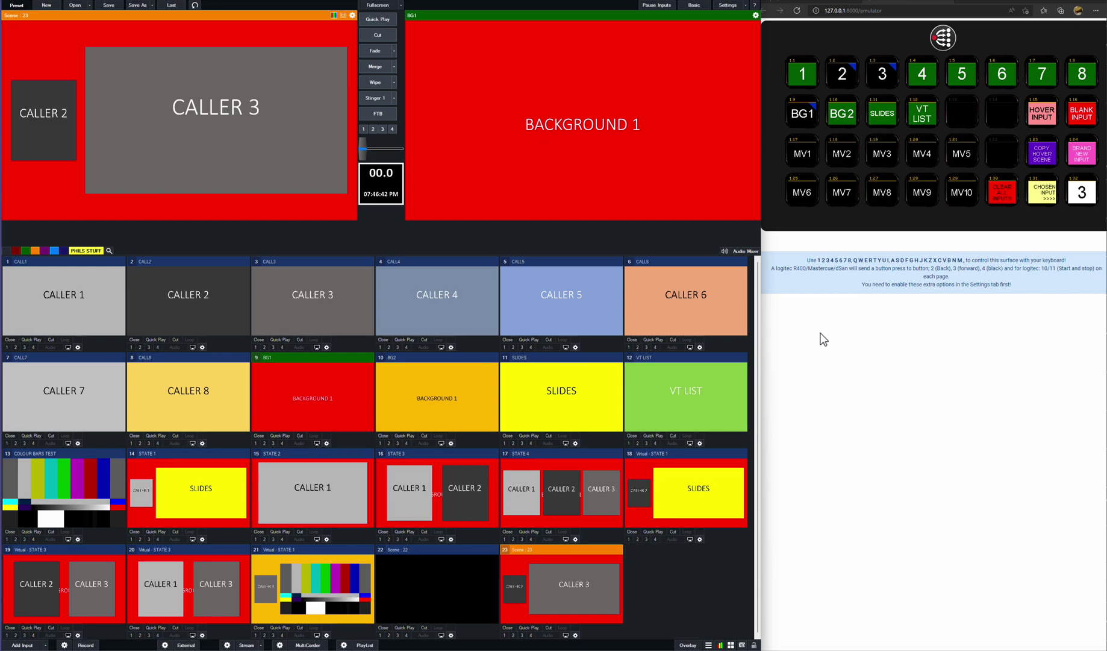